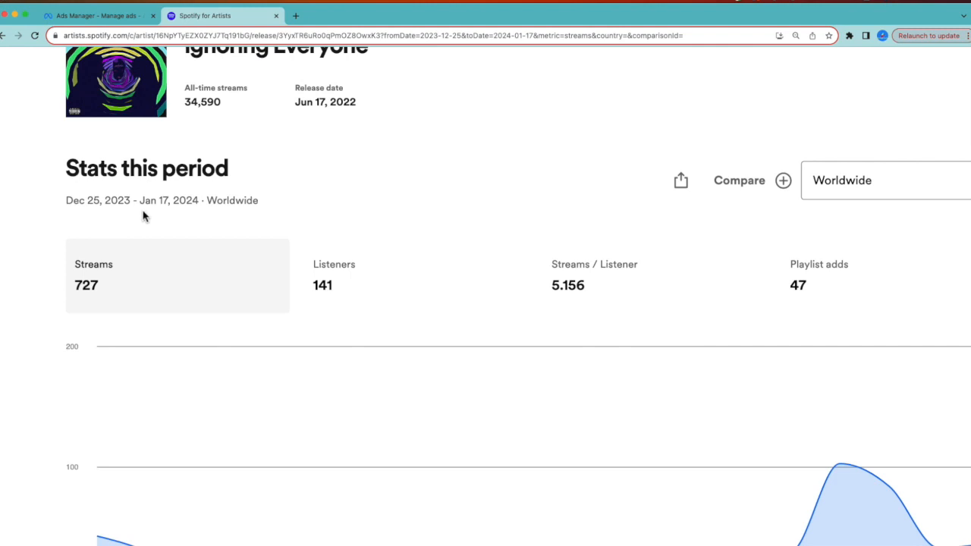
Review the Ignoring Everyone release stats for Dec 25, 2023 - Jan 17, 2024: streams, listeners, streams per listener, playlist adds and saves
{"action": "scroll", "coordinate": [145, 218], "scroll_direction": "down", "scroll_amount": 3}
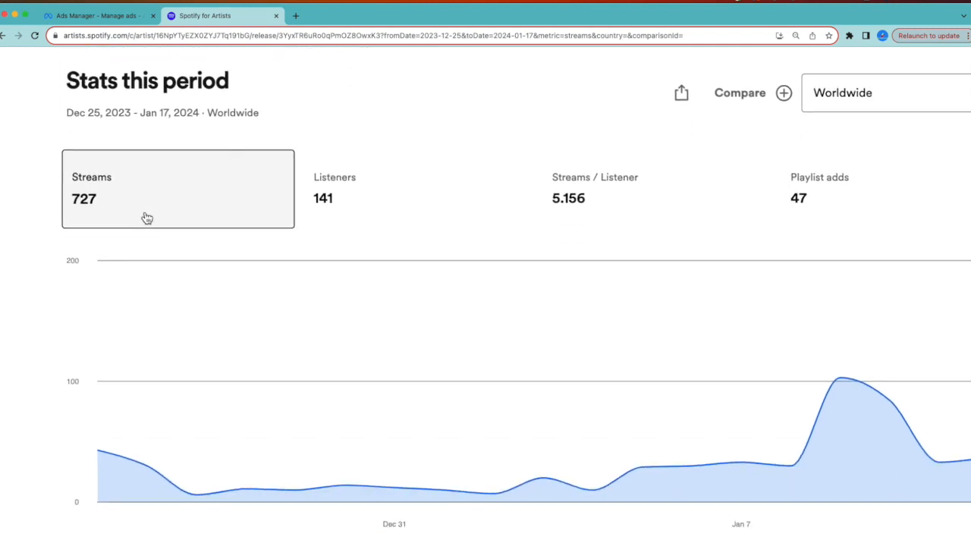
{"action": "scroll", "coordinate": [147, 218], "scroll_direction": "right", "scroll_amount": 5}
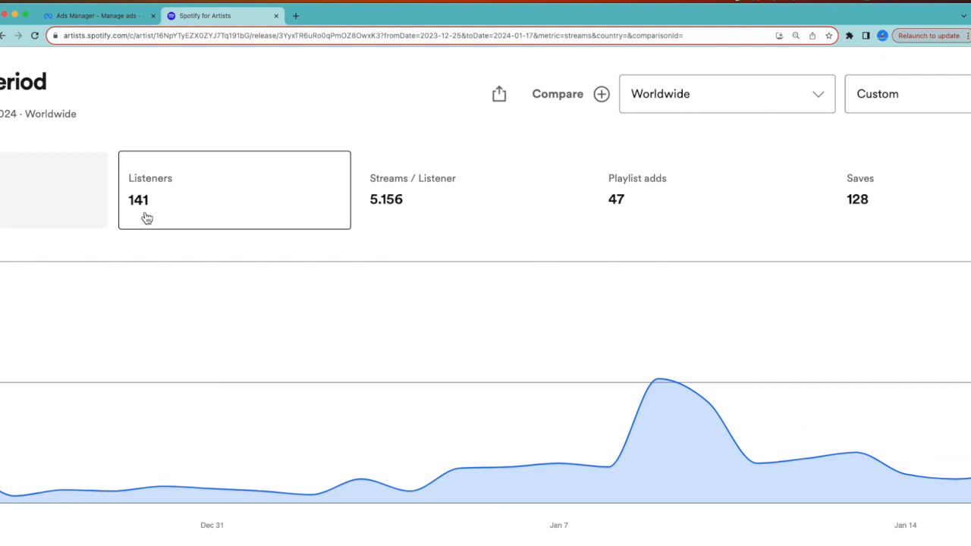
{"action": "left_click", "coordinate": [403, 202]}
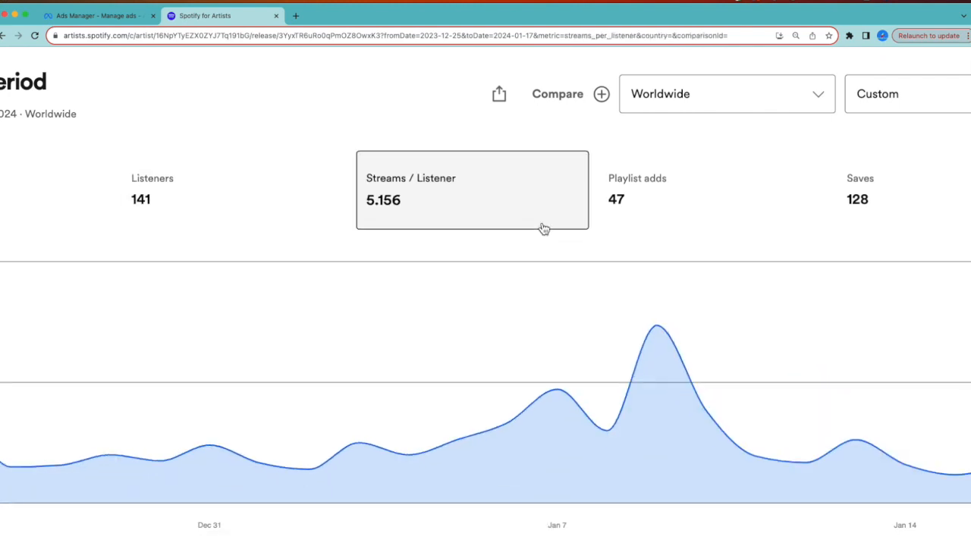
{"action": "scroll", "coordinate": [626, 326], "scroll_direction": "down", "scroll_amount": 5}
{"action": "scroll", "coordinate": [630, 352], "scroll_direction": "down", "scroll_amount": 1}
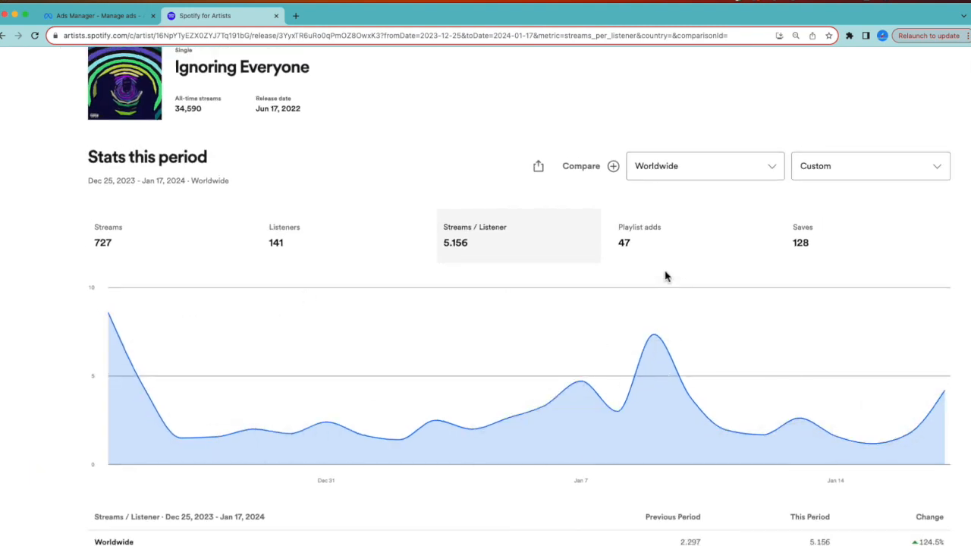
{"action": "left_click", "coordinate": [642, 247]}
{"action": "left_click", "coordinate": [815, 258]}
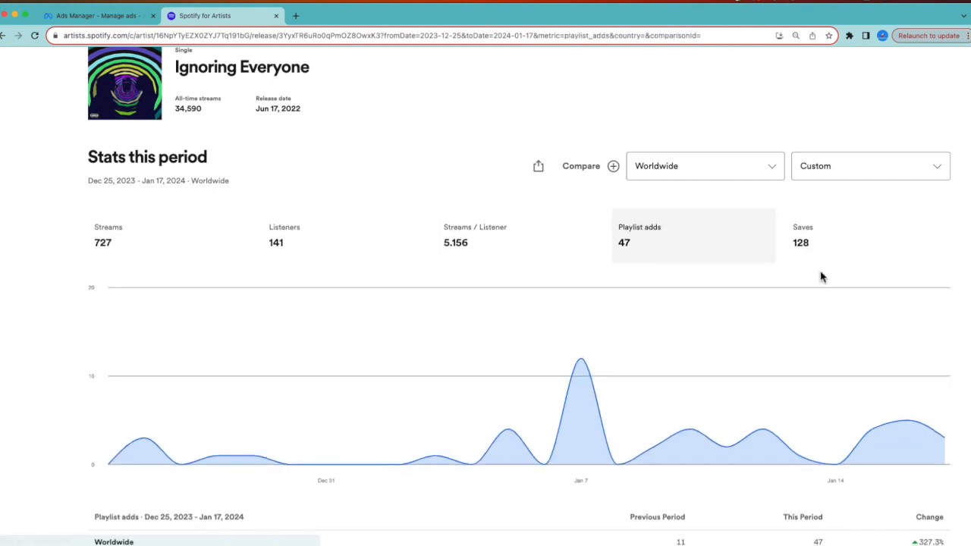
{"action": "scroll", "coordinate": [791, 283], "scroll_direction": "right", "scroll_amount": 1}
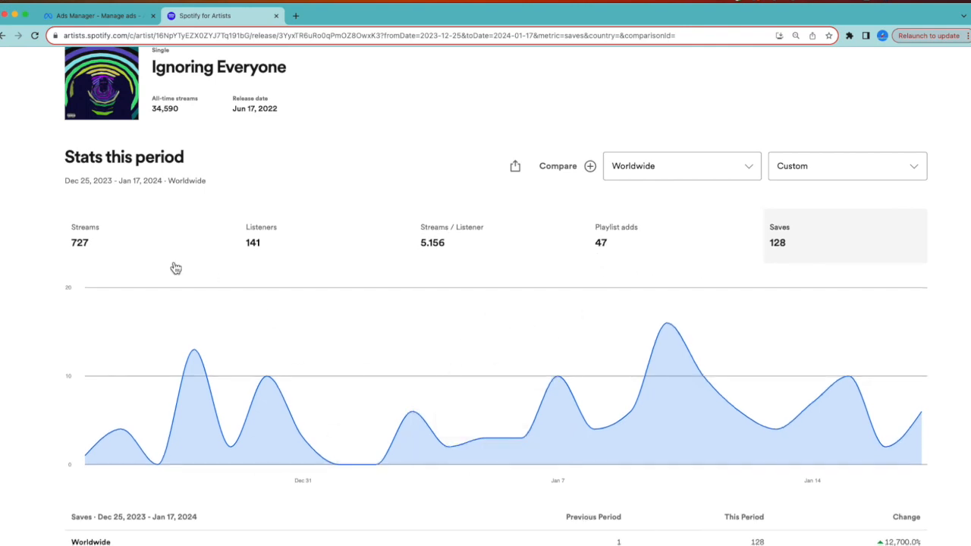
{"action": "left_click", "coordinate": [144, 254]}
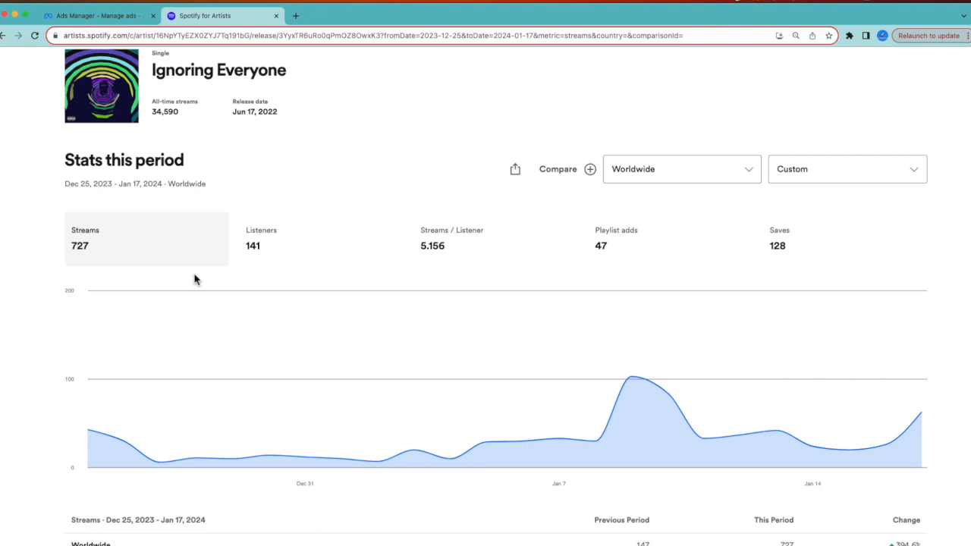
Switch to Ads Manager and examine the twogeebs engagement ad's results, reach, impressions, cost per result and amount spent
{"action": "left_click", "coordinate": [99, 15]}
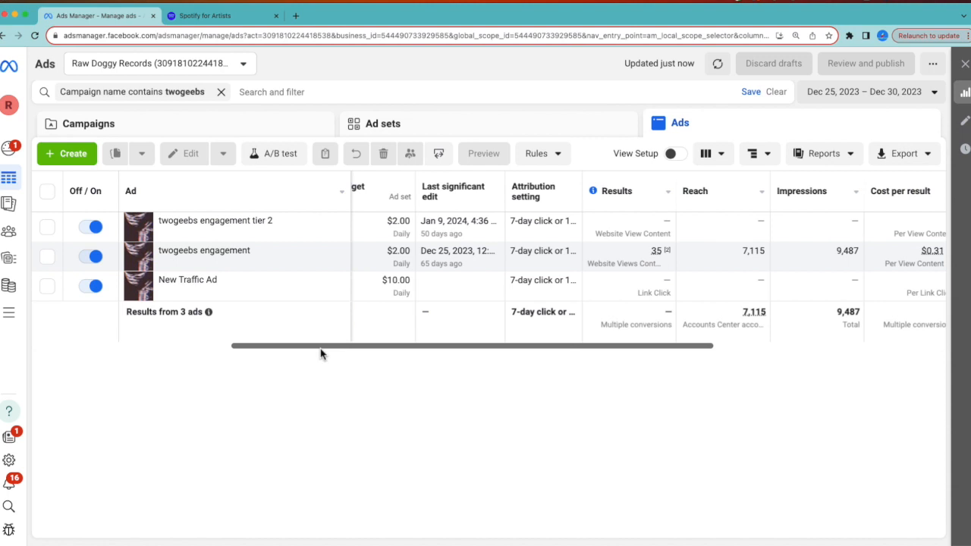
{"action": "mouse_move", "coordinate": [228, 269]}
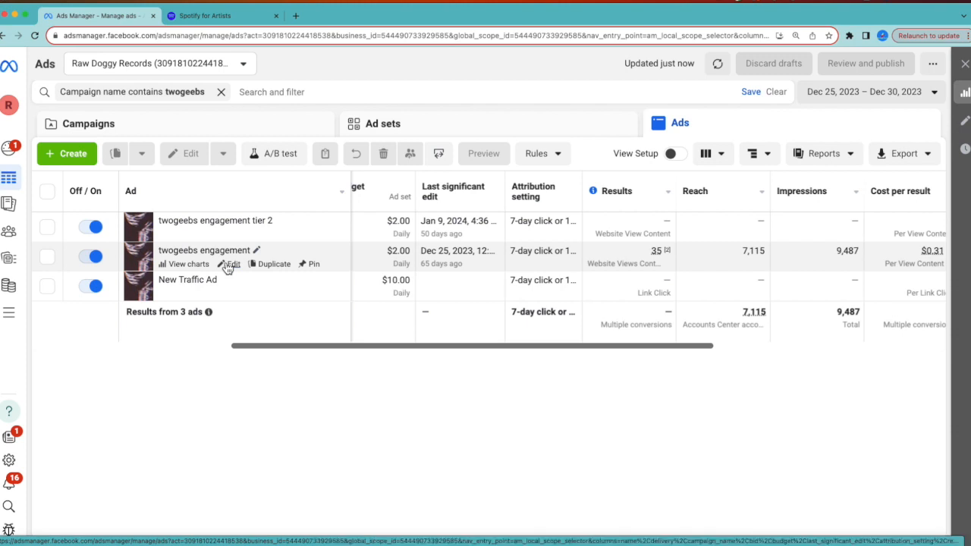
{"action": "scroll", "coordinate": [433, 280], "scroll_direction": "right", "scroll_amount": 3}
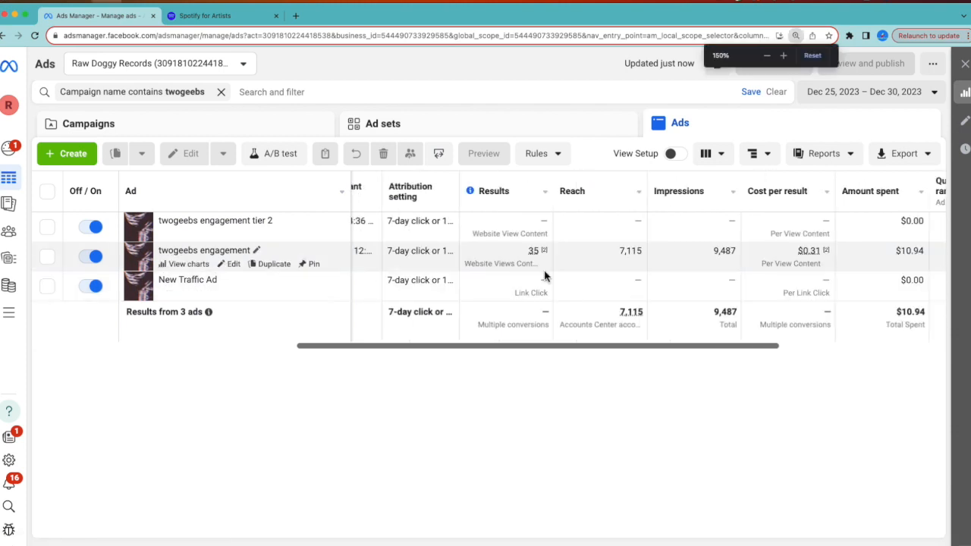
{"action": "scroll", "coordinate": [616, 299], "scroll_direction": "right", "scroll_amount": 2}
{"action": "scroll", "coordinate": [545, 309], "scroll_direction": "right", "scroll_amount": 3}
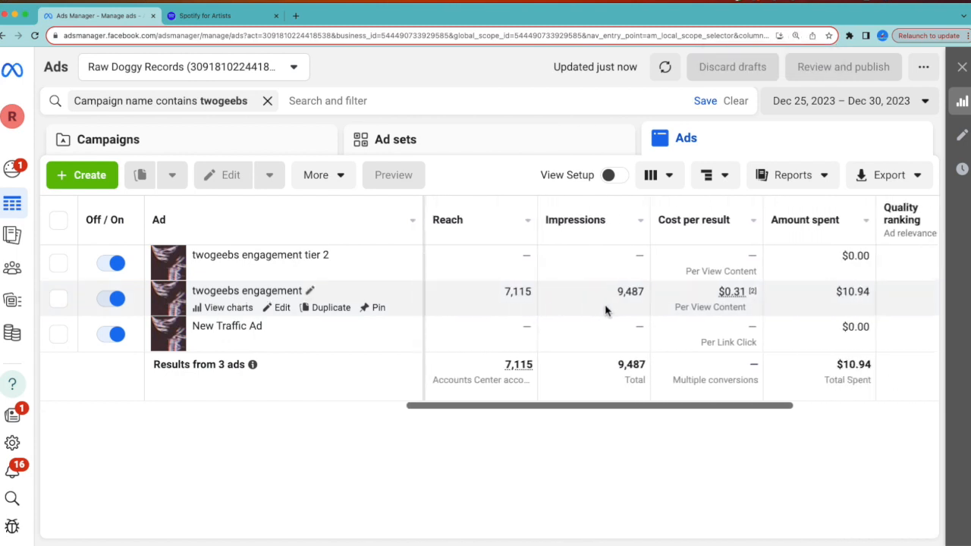
{"action": "scroll", "coordinate": [606, 311], "scroll_direction": "right", "scroll_amount": 1}
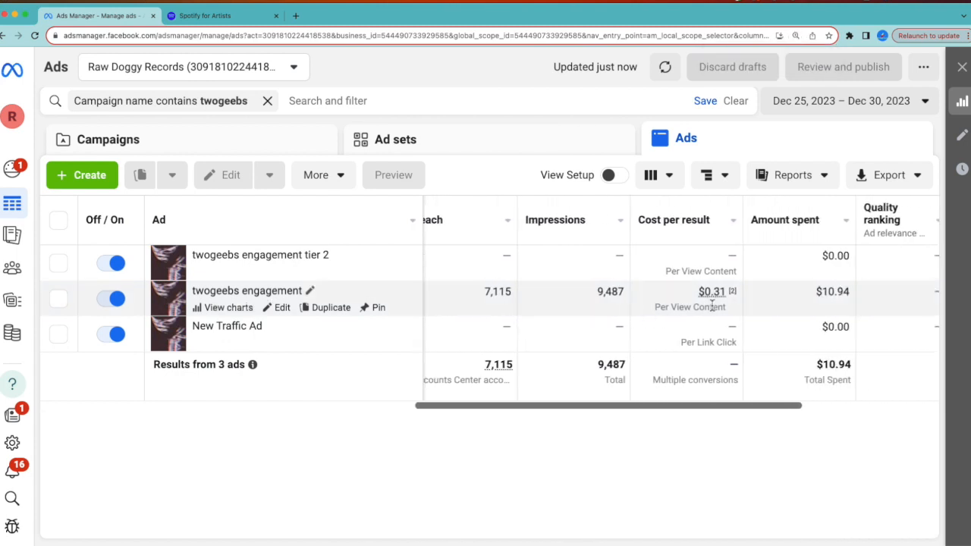
{"action": "scroll", "coordinate": [712, 304], "scroll_direction": "right", "scroll_amount": 3}
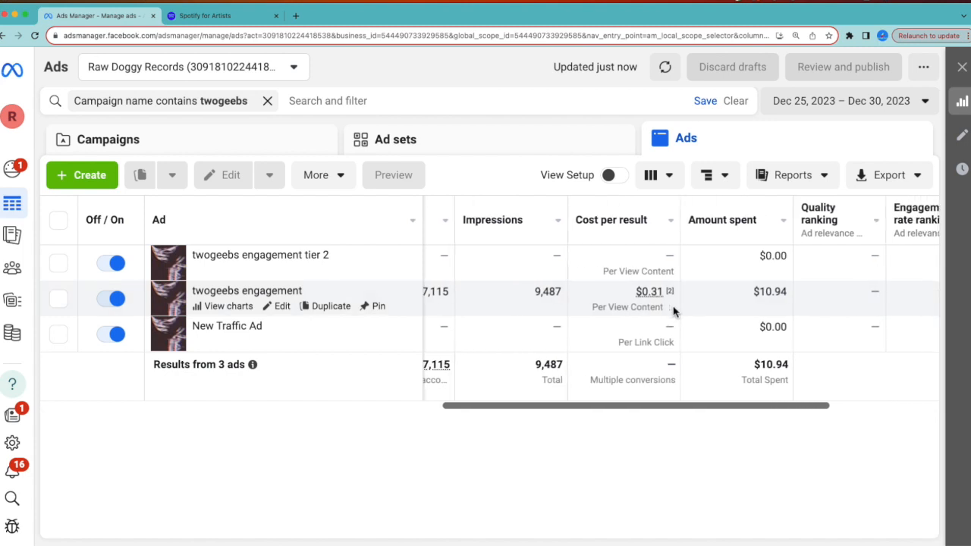
{"action": "left_click_drag", "start_coordinate": [747, 297], "coordinate": [806, 300]}
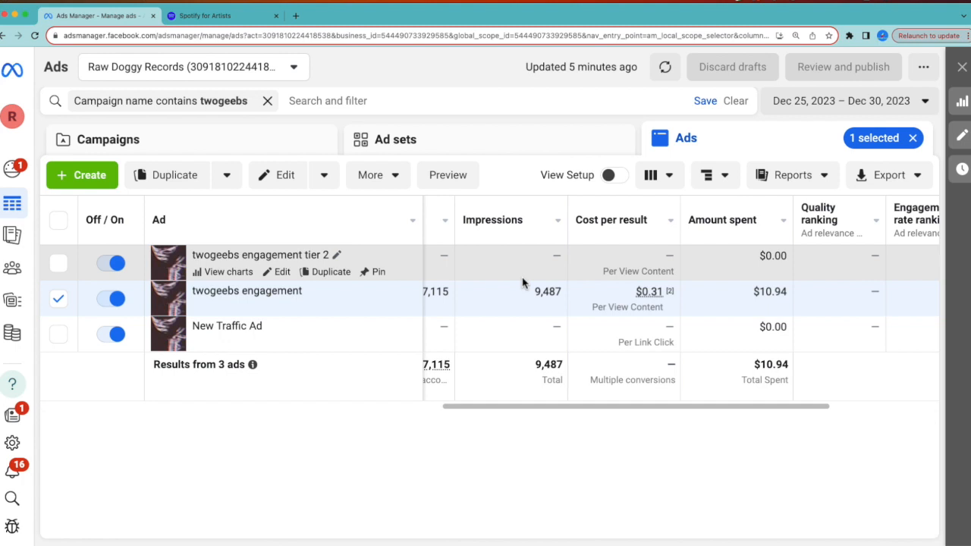
Set the ads report's date range to Dec 31, 2023 – Jan 17, 2024
{"action": "left_click", "coordinate": [842, 100]}
{"action": "left_click", "coordinate": [456, 308]}
{"action": "left_click", "coordinate": [723, 242]}
{"action": "left_click", "coordinate": [785, 363]}
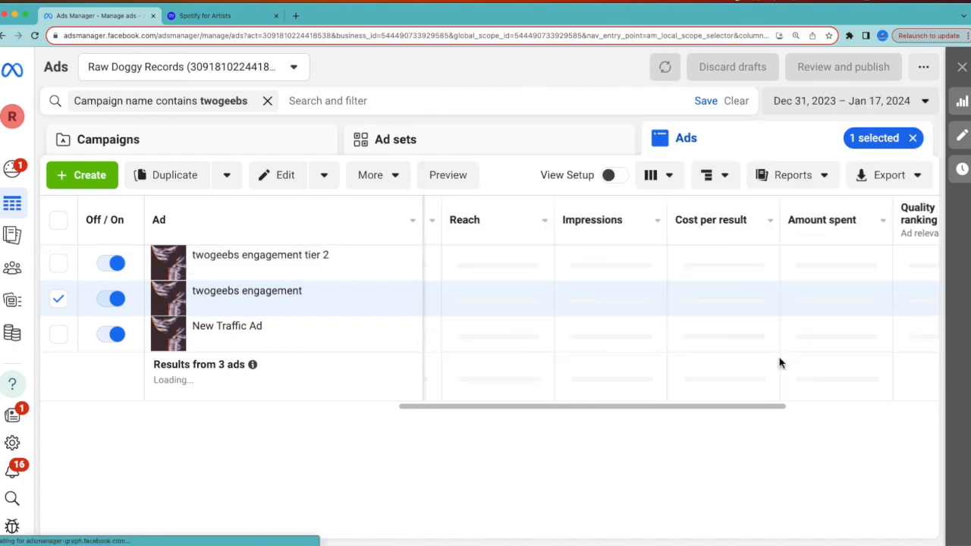
Examine the twogeebs engagement tier 2 ad's results, reach, impressions, cost per result and amount spent
{"action": "scroll", "coordinate": [342, 279], "scroll_direction": "left", "scroll_amount": 4}
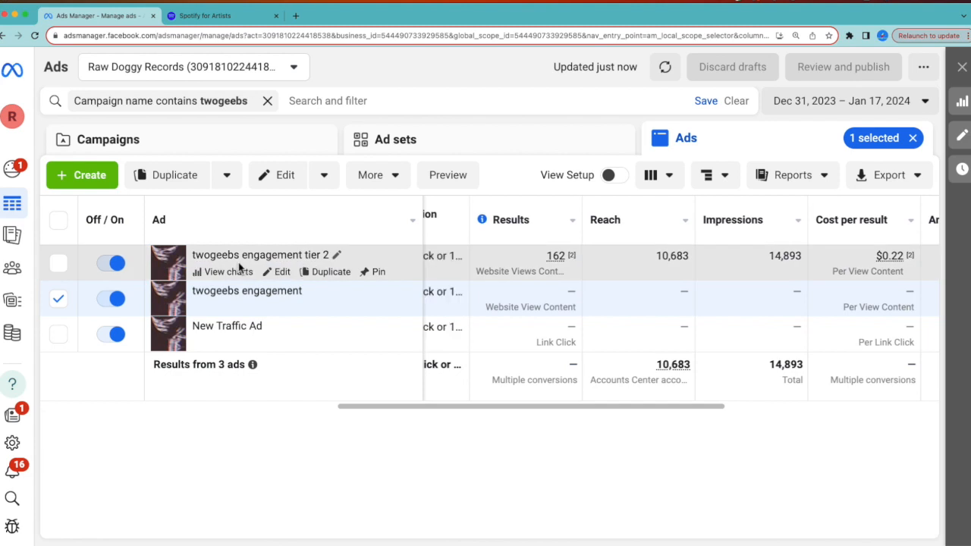
{"action": "scroll", "coordinate": [273, 269], "scroll_direction": "left", "scroll_amount": 3}
{"action": "scroll", "coordinate": [562, 273], "scroll_direction": "right", "scroll_amount": 3}
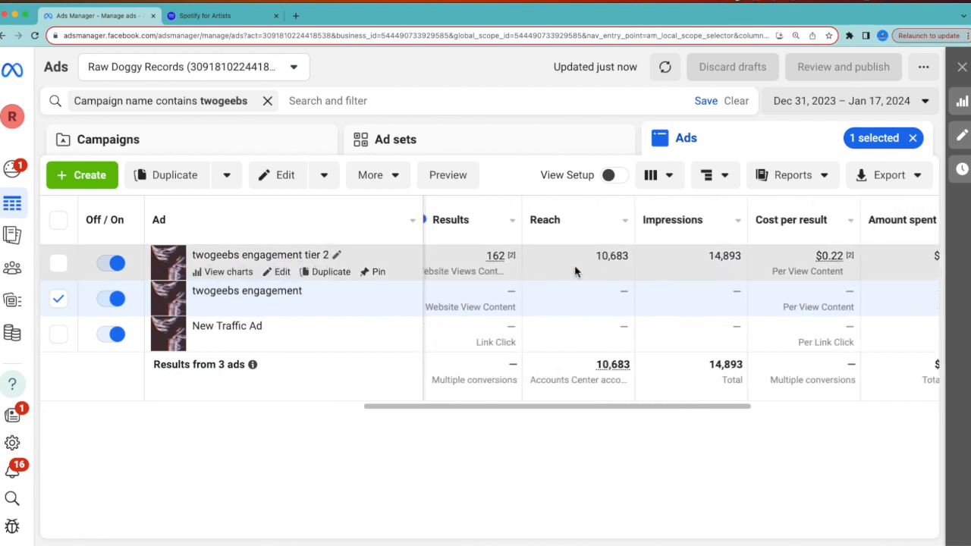
{"action": "scroll", "coordinate": [575, 272], "scroll_direction": "right", "scroll_amount": 3}
{"action": "scroll", "coordinate": [596, 270], "scroll_direction": "right", "scroll_amount": 3}
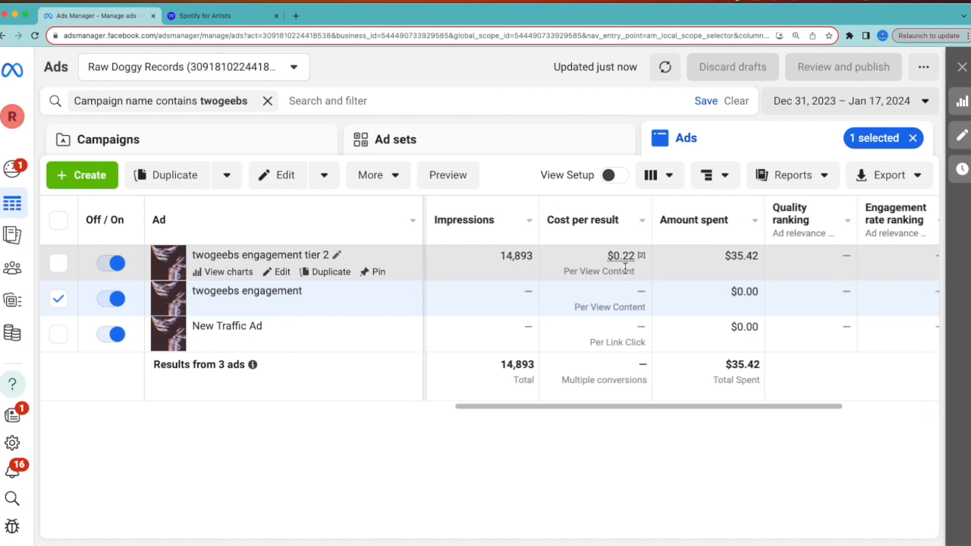
{"action": "scroll", "coordinate": [625, 267], "scroll_direction": "right", "scroll_amount": 2}
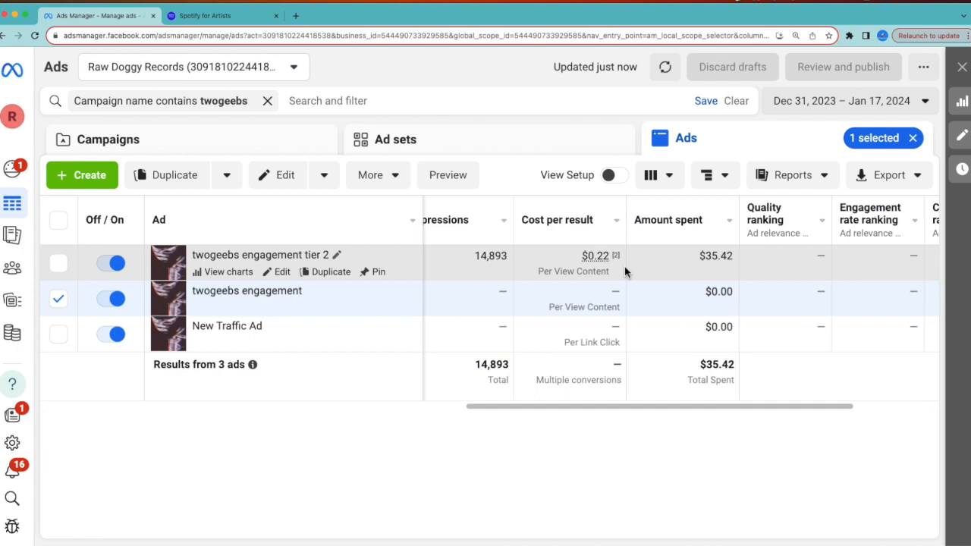
{"action": "scroll", "coordinate": [639, 268], "scroll_direction": "right", "scroll_amount": 3}
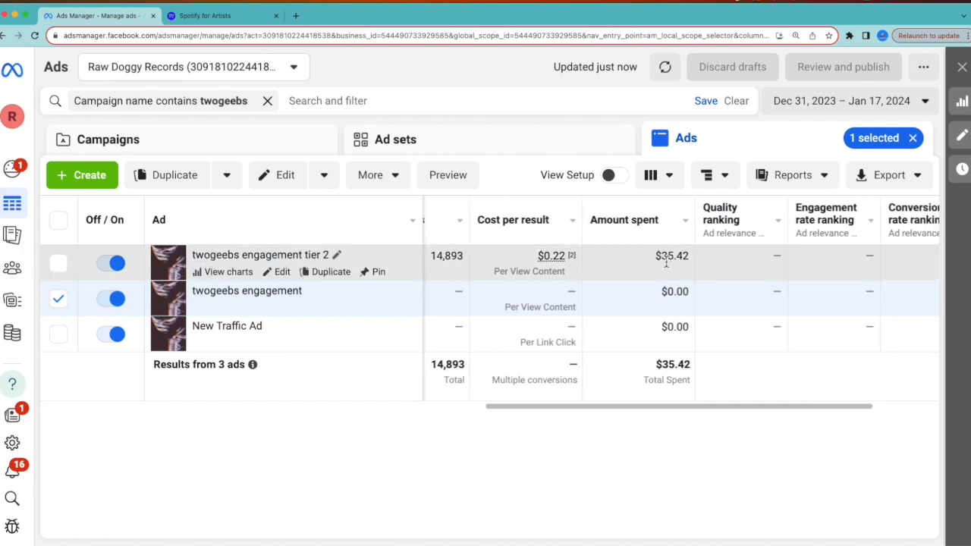
Set the ads report's date range to Dec 25, 2023 – Jan 17, 2024
{"action": "left_click", "coordinate": [843, 101]}
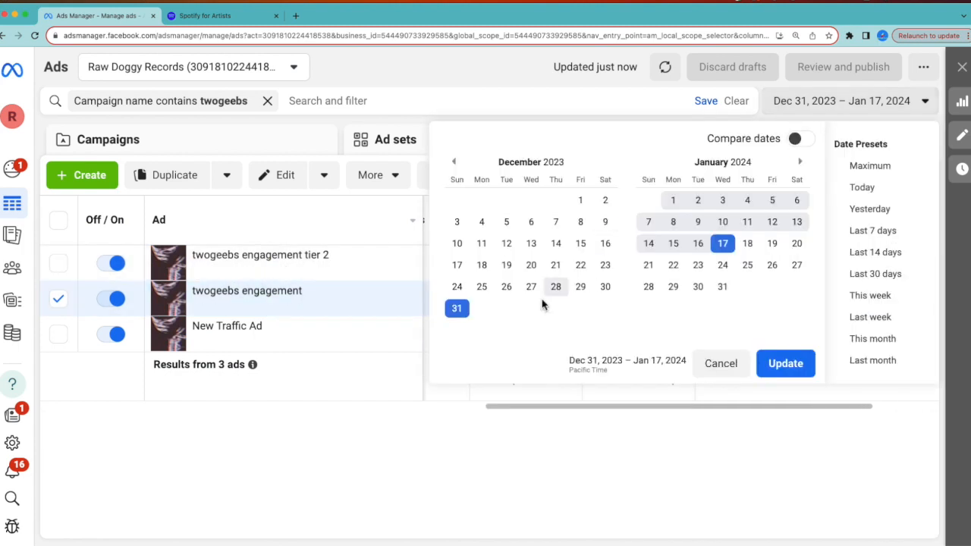
{"action": "left_click", "coordinate": [482, 287]}
{"action": "left_click", "coordinate": [722, 244]}
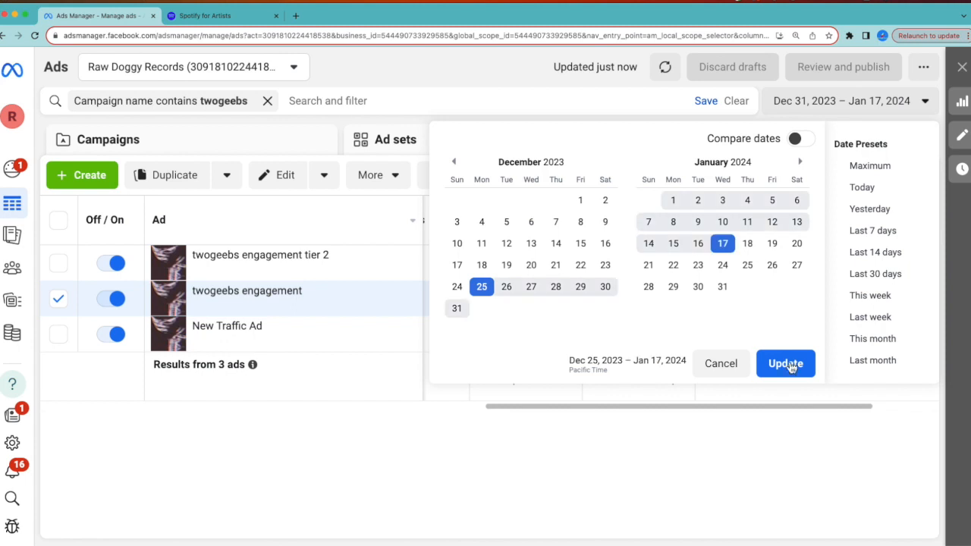
{"action": "left_click", "coordinate": [786, 364]}
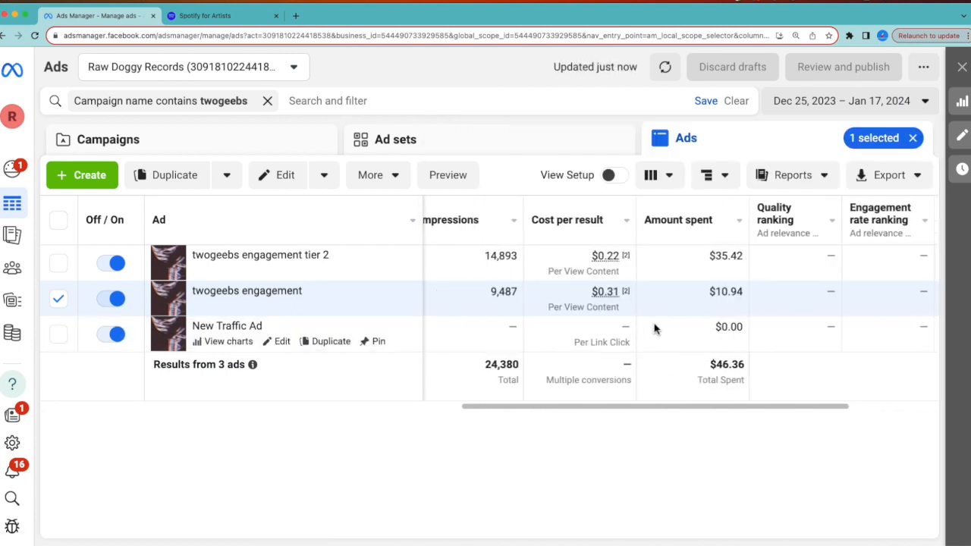
Compare the ads' performance over the full period, enlarging the page to 175% to read cost per result and total spent
{"action": "scroll", "coordinate": [701, 317], "scroll_direction": "left", "scroll_amount": 3}
{"action": "scroll", "coordinate": [702, 317], "scroll_direction": "left", "scroll_amount": 10}
{"action": "scroll", "coordinate": [687, 319], "scroll_direction": "left", "scroll_amount": 5}
{"action": "scroll", "coordinate": [687, 319], "scroll_direction": "right", "scroll_amount": 15}
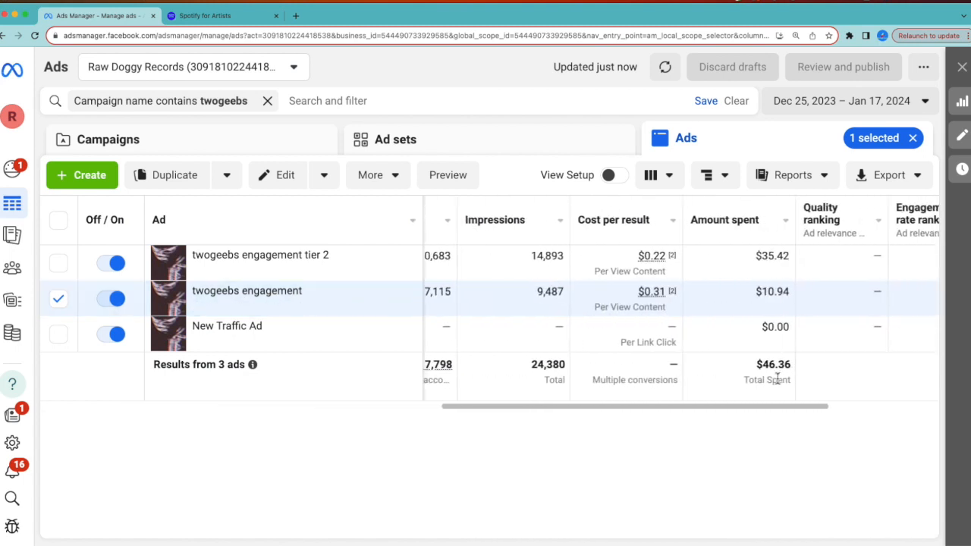
{"action": "key", "text": "super+plus"}
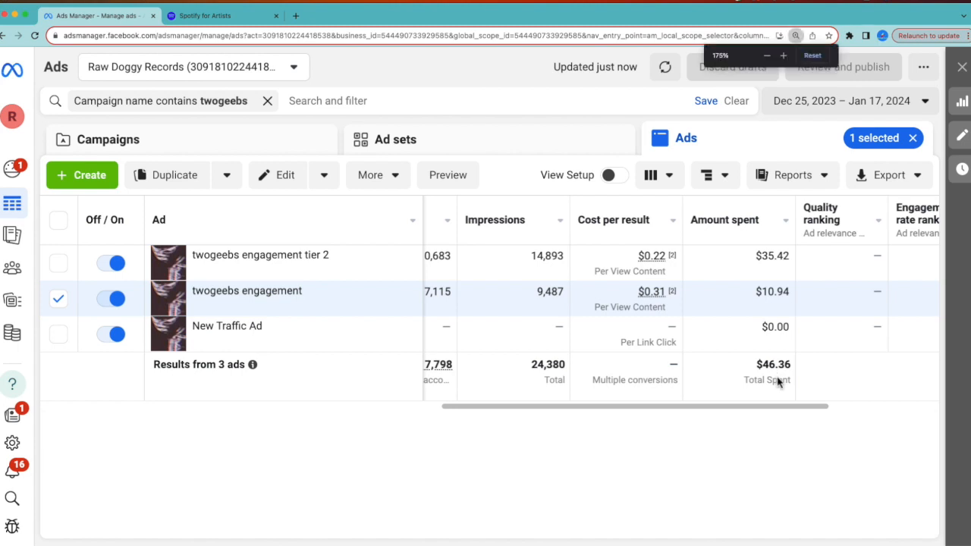
{"action": "scroll", "coordinate": [777, 382], "scroll_direction": "right", "scroll_amount": 3}
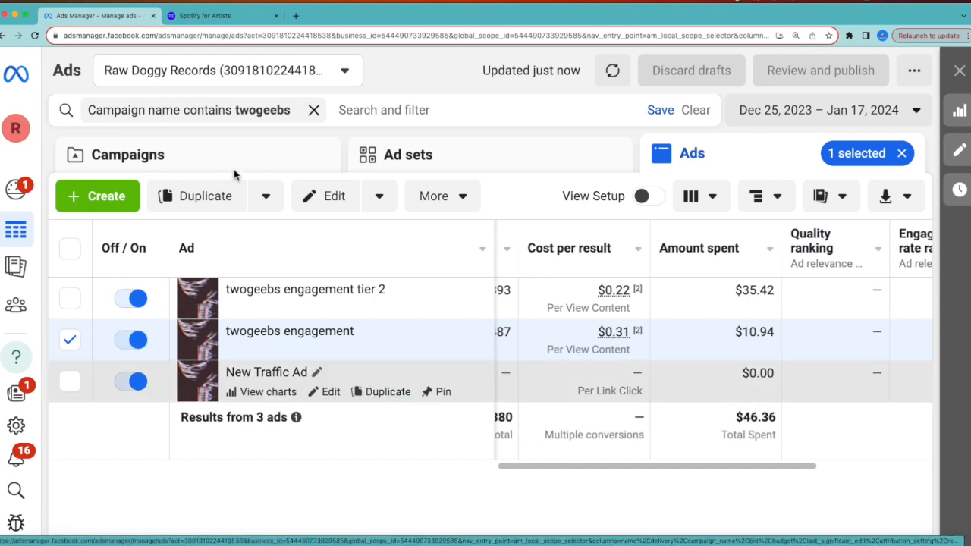
Create a new campaign with the Engagement objective and the manual engagement campaign setup, and close its draft editor
{"action": "mouse_move", "coordinate": [406, 307]}
{"action": "left_click", "coordinate": [79, 197]}
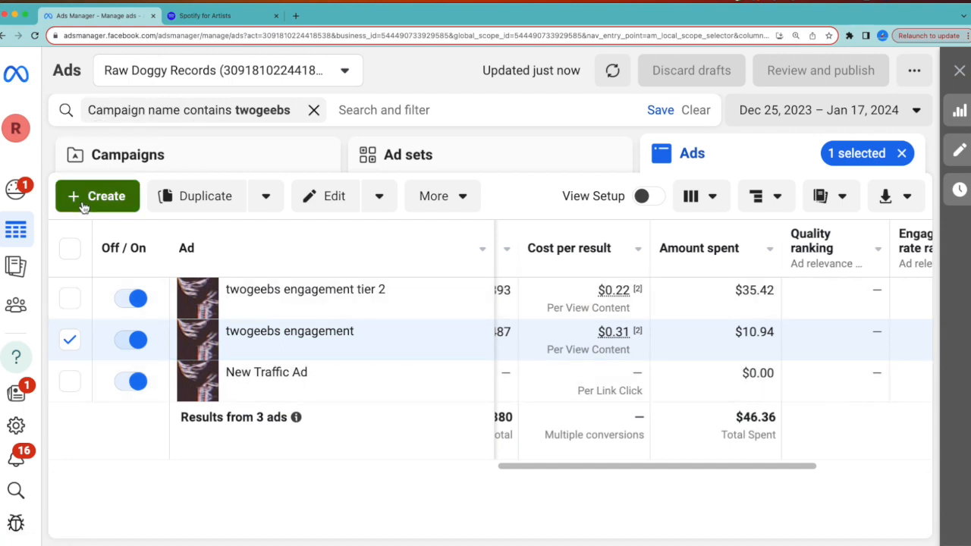
{"action": "left_click", "coordinate": [240, 353]}
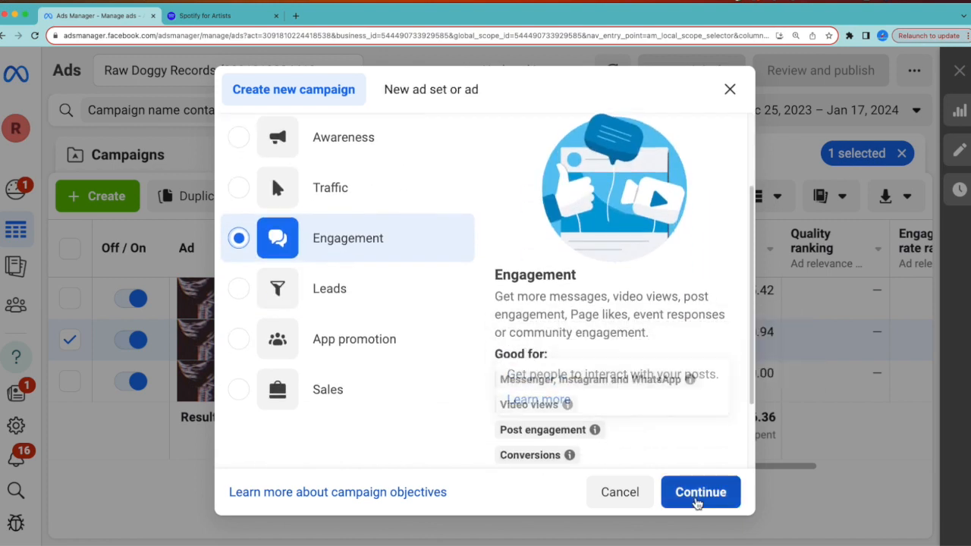
{"action": "left_click", "coordinate": [698, 493]}
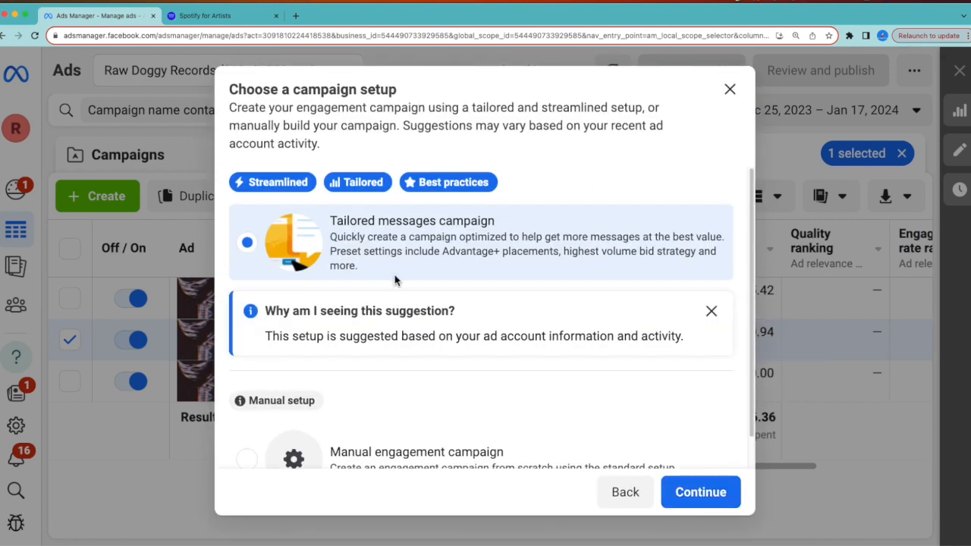
{"action": "scroll", "coordinate": [387, 280], "scroll_direction": "down", "scroll_amount": 1}
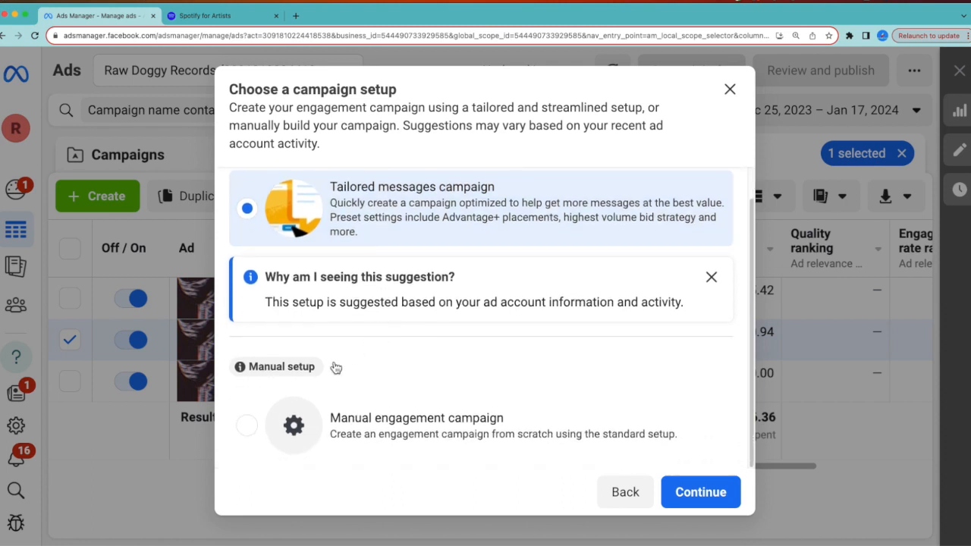
{"action": "left_click", "coordinate": [247, 427]}
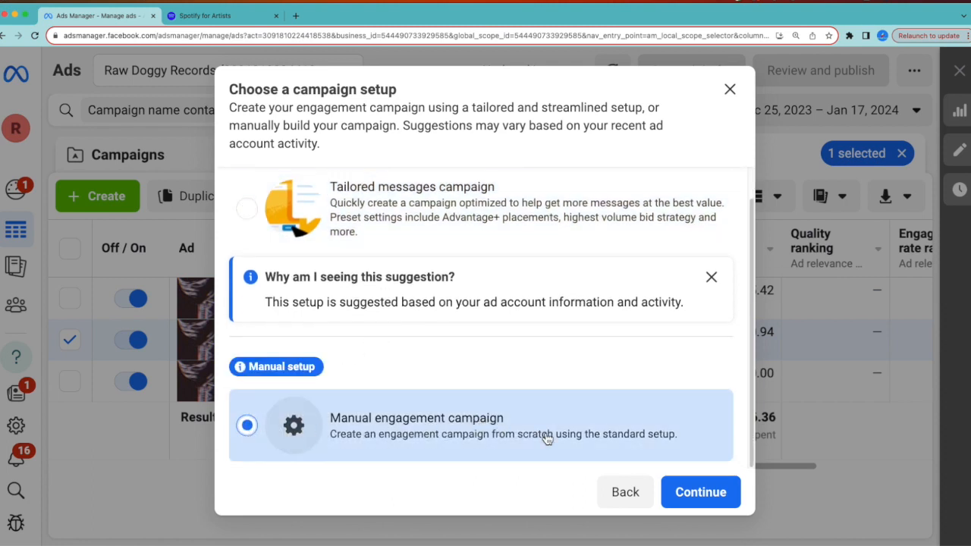
{"action": "left_click", "coordinate": [702, 500]}
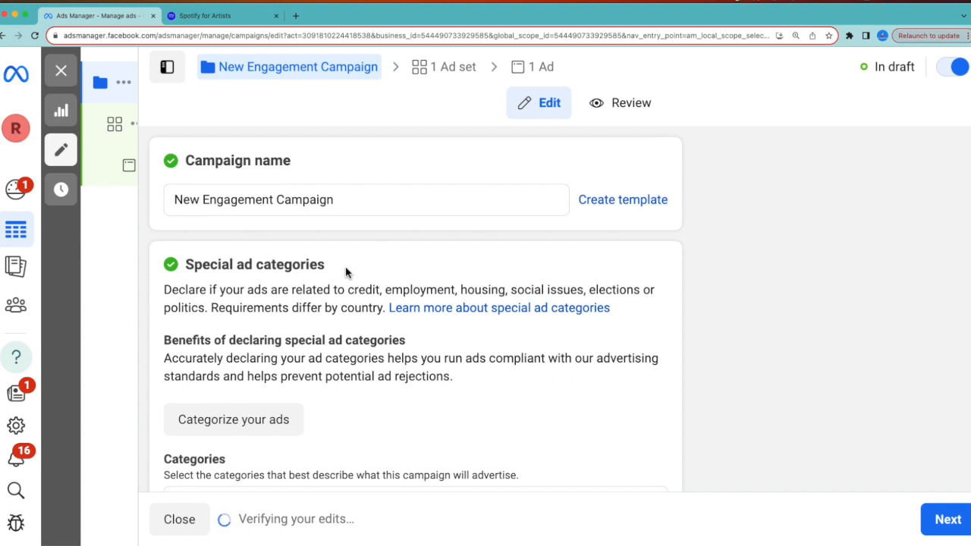
{"action": "left_click", "coordinate": [61, 72]}
Open the existing twogeebs engagement campaign for editing and review its name and campaign-level settings
{"action": "mouse_move", "coordinate": [228, 334]}
{"action": "left_click", "coordinate": [282, 340]}
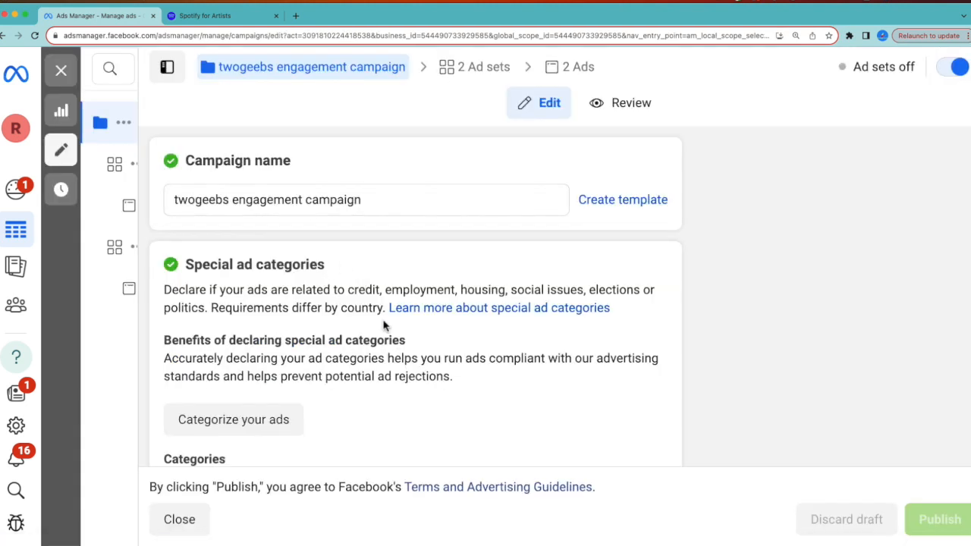
{"action": "left_click", "coordinate": [371, 201]}
{"action": "left_click_drag", "start_coordinate": [371, 201], "coordinate": [159, 209]}
{"action": "scroll", "coordinate": [325, 288], "scroll_direction": "down", "scroll_amount": 1}
{"action": "scroll", "coordinate": [325, 288], "scroll_direction": "down", "scroll_amount": 10}
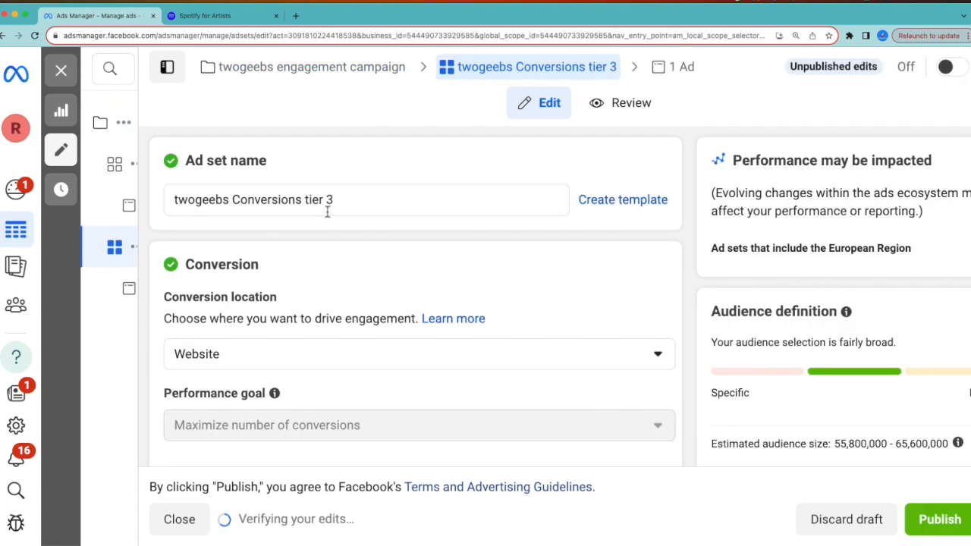
Review the ad set name and conversion location of the twogeebs Conversions tier 3 ad set, including the alternative location options
{"action": "left_click_drag", "start_coordinate": [190, 160], "coordinate": [397, 217]}
{"action": "left_click", "coordinate": [387, 205]}
{"action": "left_click_drag", "start_coordinate": [387, 203], "coordinate": [159, 203]}
{"action": "left_click", "coordinate": [368, 257]}
{"action": "scroll", "coordinate": [357, 276], "scroll_direction": "down", "scroll_amount": 3}
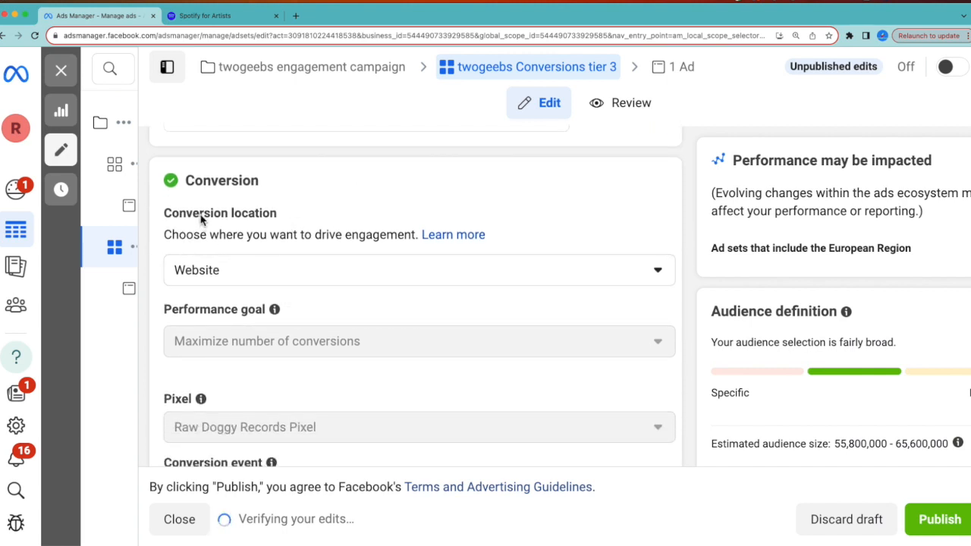
{"action": "left_click_drag", "start_coordinate": [165, 215], "coordinate": [328, 236]}
{"action": "left_click", "coordinate": [339, 283]}
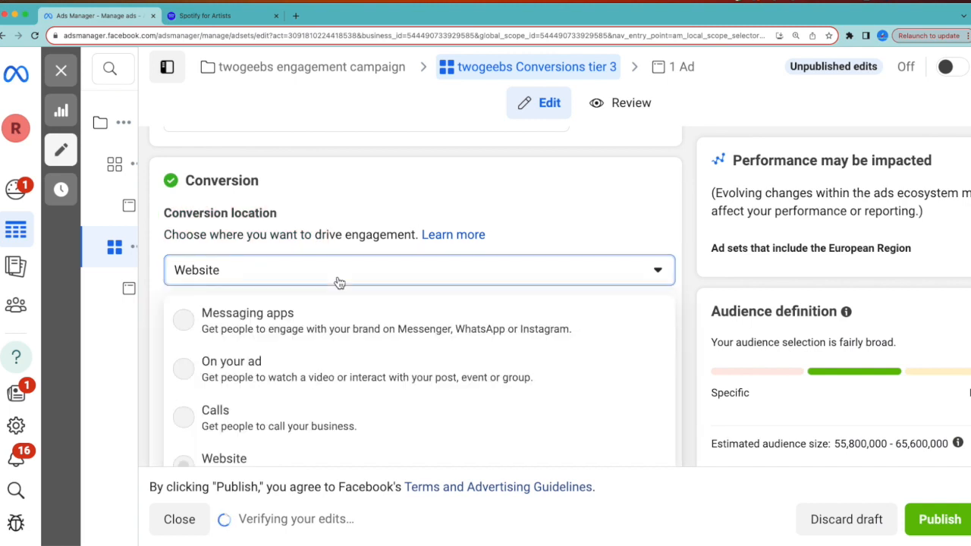
{"action": "left_click", "coordinate": [303, 276]}
{"action": "scroll", "coordinate": [232, 322], "scroll_direction": "down", "scroll_amount": 2}
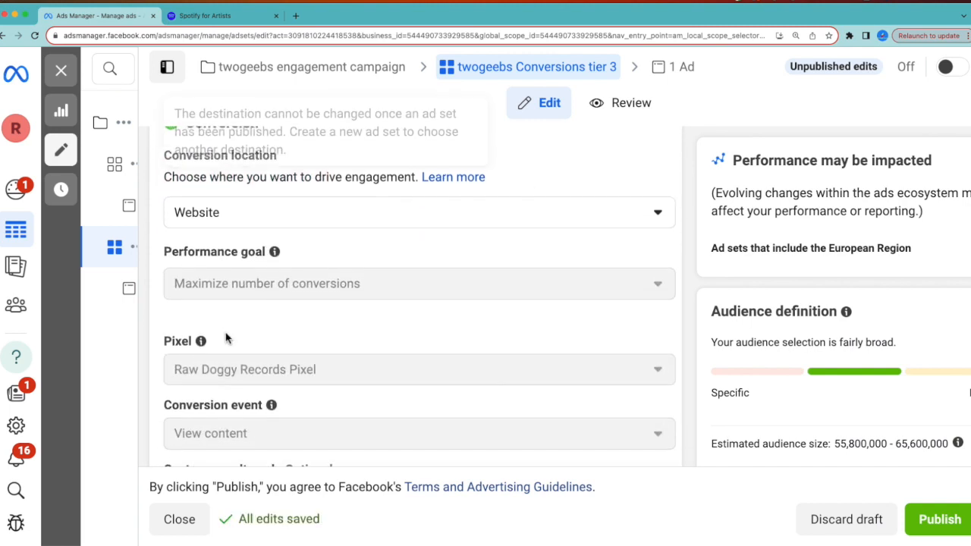
Review the ad set's performance goal, pixel, conversion event and optional cost per result goal
{"action": "scroll", "coordinate": [269, 288], "scroll_direction": "down", "scroll_amount": 2}
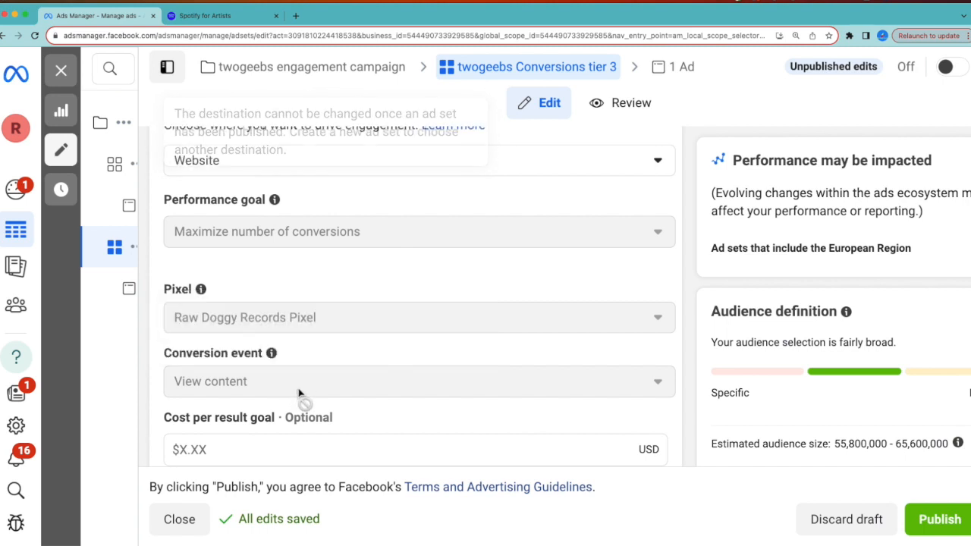
{"action": "scroll", "coordinate": [288, 380], "scroll_direction": "down", "scroll_amount": 2}
{"action": "left_click_drag", "start_coordinate": [263, 301], "coordinate": [151, 303]}
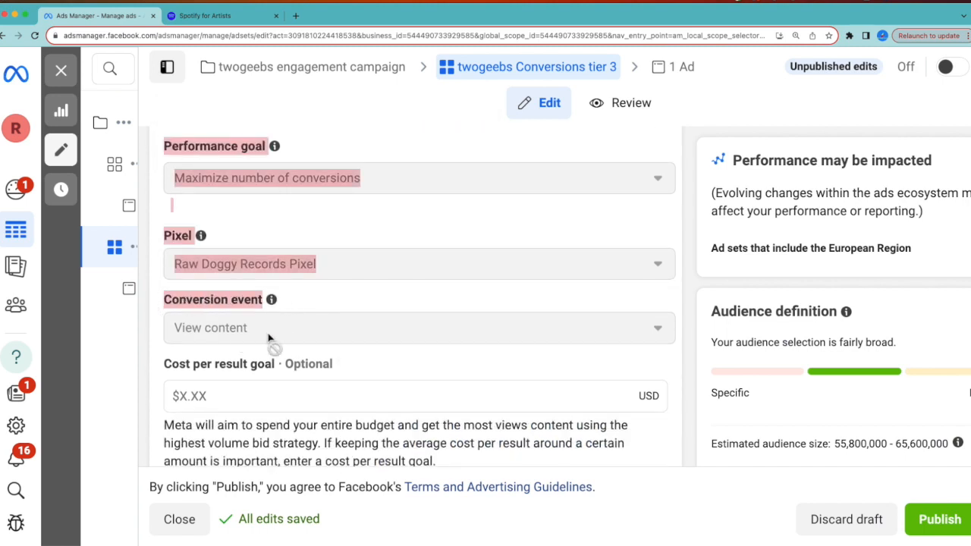
{"action": "left_click", "coordinate": [293, 305]}
{"action": "double_click", "coordinate": [252, 303]}
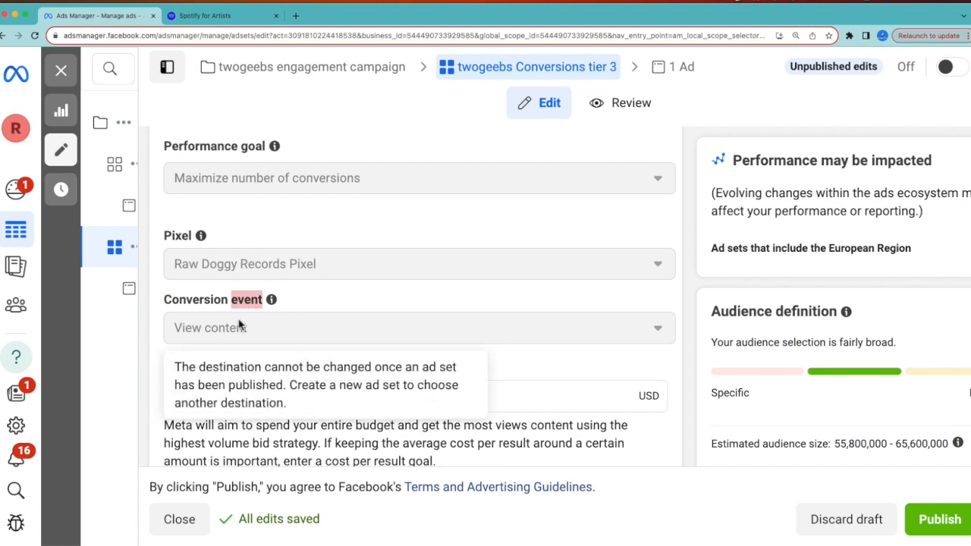
{"action": "left_click", "coordinate": [360, 309]}
{"action": "mouse_move", "coordinate": [234, 322]}
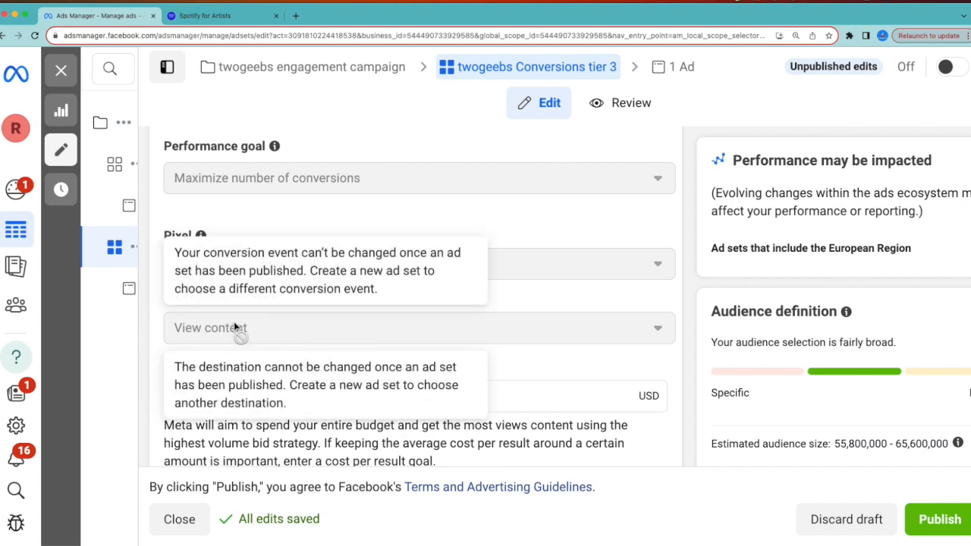
{"action": "scroll", "coordinate": [332, 299], "scroll_direction": "down", "scroll_amount": 3}
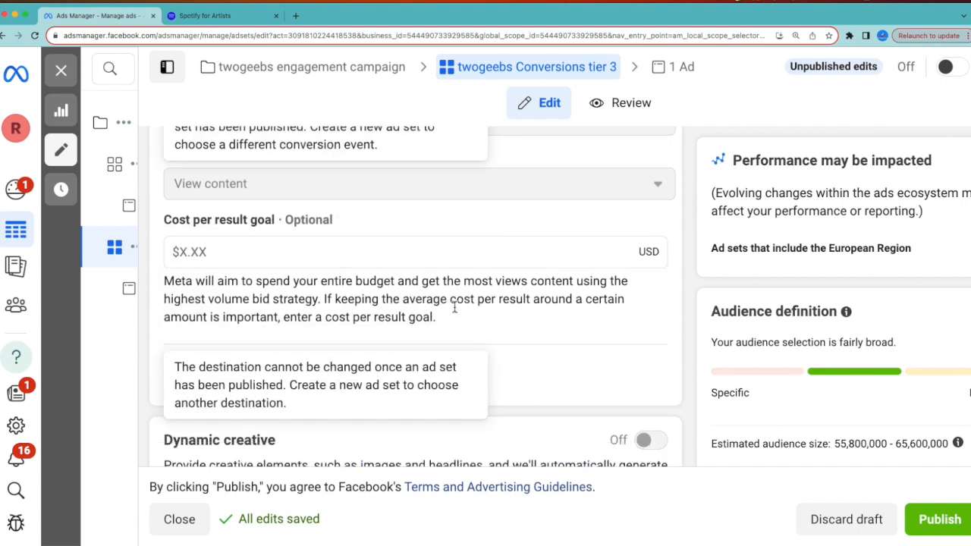
Review the ad set's daily budget and the locations targeted by its saved two geebs audience
{"action": "scroll", "coordinate": [387, 338], "scroll_direction": "down", "scroll_amount": 5}
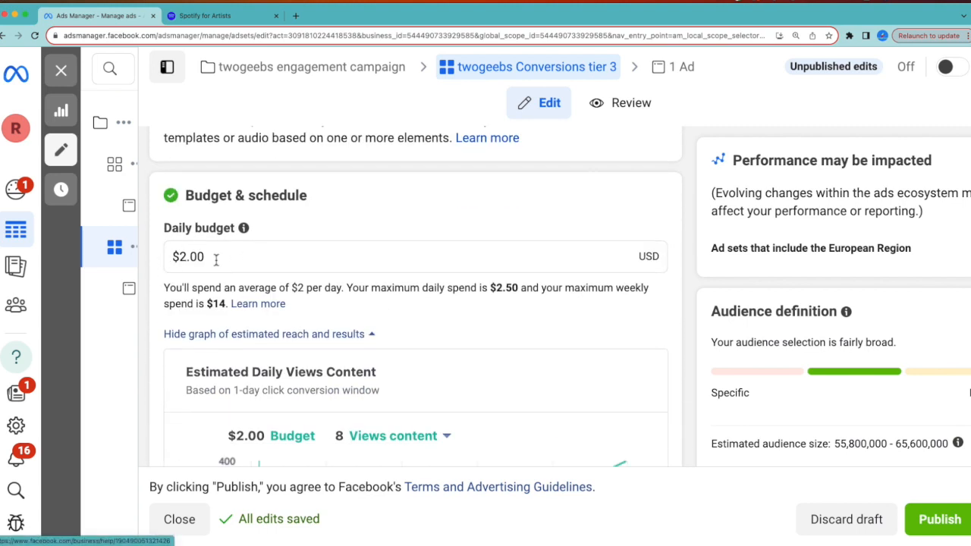
{"action": "left_click", "coordinate": [216, 257]}
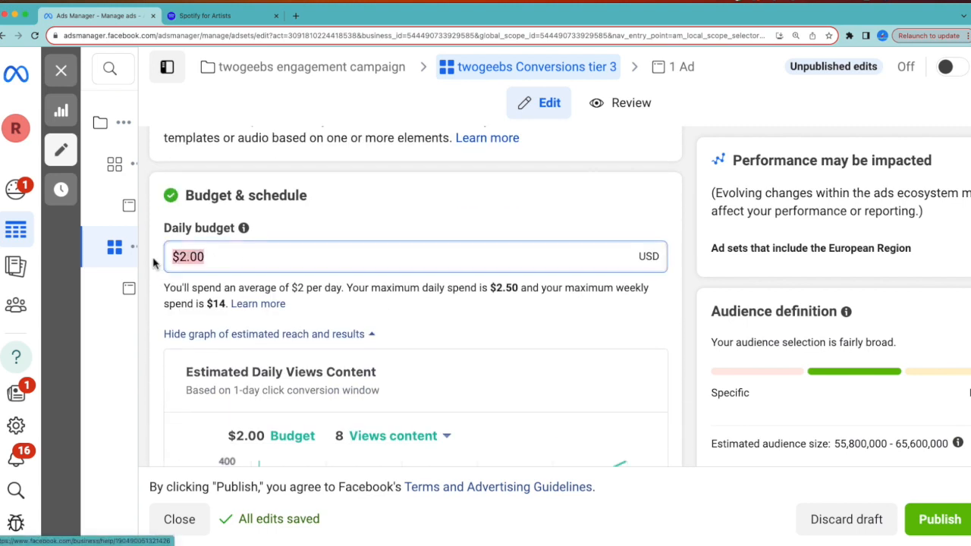
{"action": "left_click", "coordinate": [478, 331]}
{"action": "scroll", "coordinate": [460, 336], "scroll_direction": "down", "scroll_amount": 5}
{"action": "scroll", "coordinate": [386, 344], "scroll_direction": "down", "scroll_amount": 10}
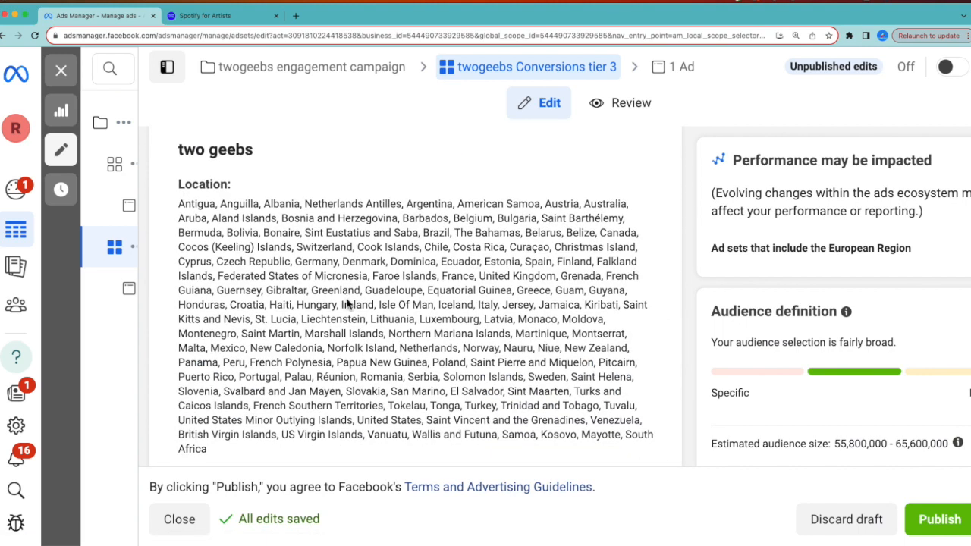
{"action": "scroll", "coordinate": [346, 304], "scroll_direction": "down", "scroll_amount": 1}
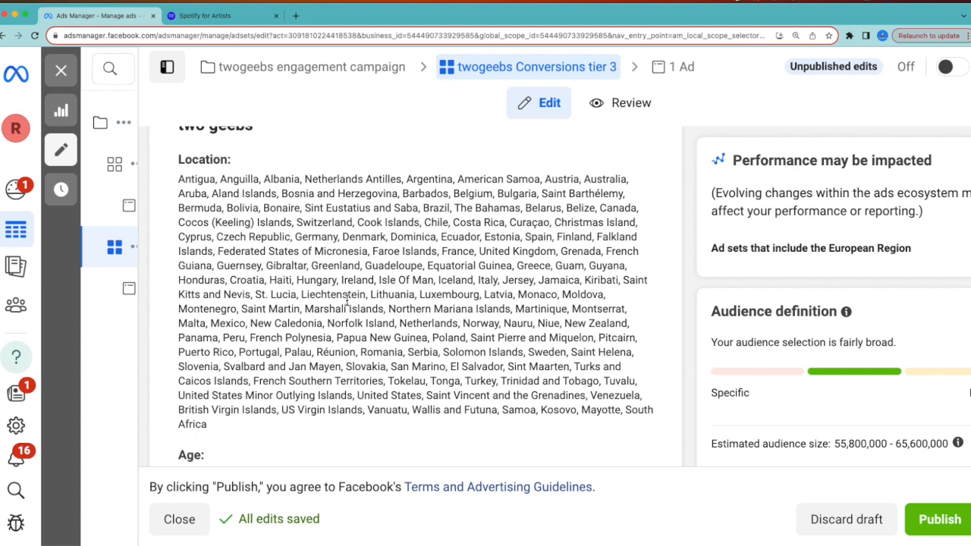
{"action": "scroll", "coordinate": [403, 347], "scroll_direction": "up", "scroll_amount": 2}
In the New Engagement Ad Set, switch from Advantage+ audience to the original audience options and confirm using the original audience
{"action": "scroll", "coordinate": [403, 346], "scroll_direction": "down", "scroll_amount": 10}
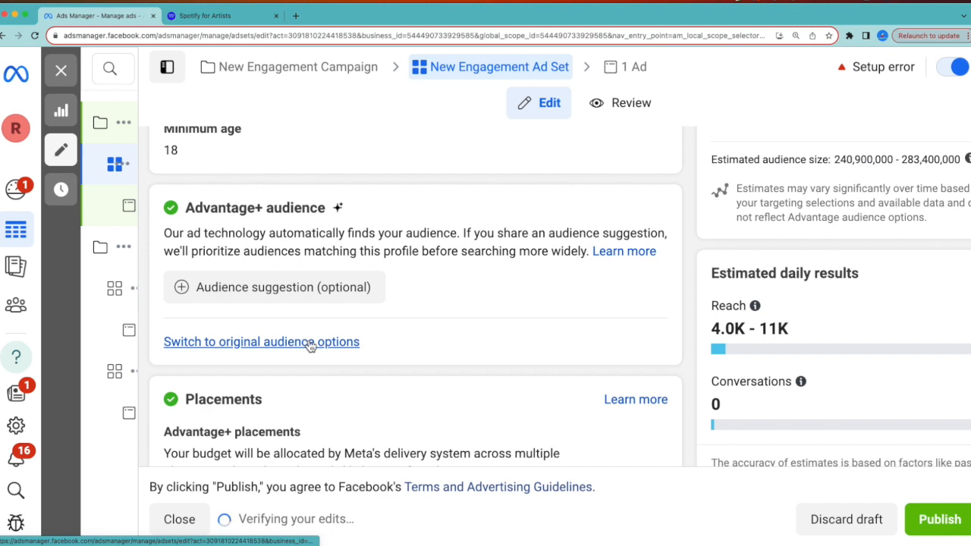
{"action": "left_click_drag", "start_coordinate": [393, 351], "coordinate": [159, 347]}
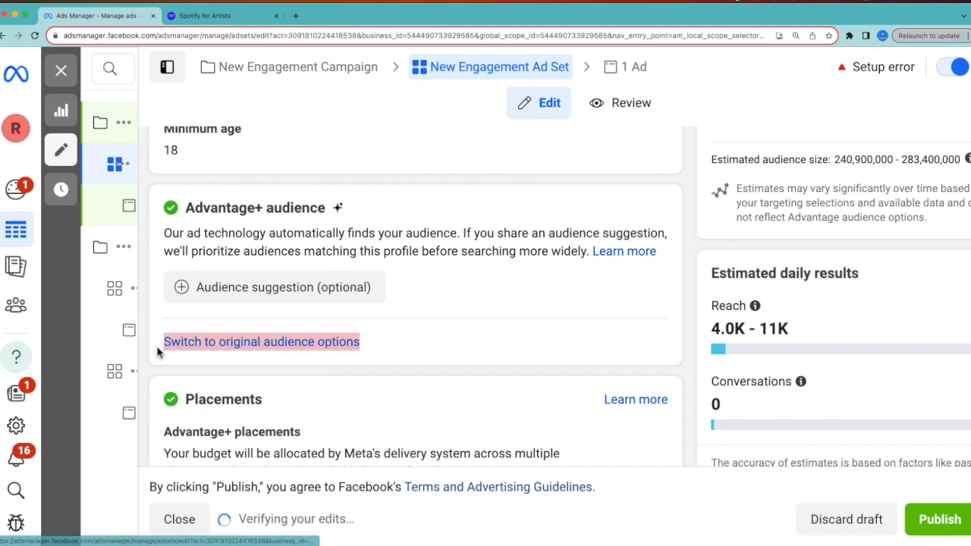
{"action": "left_click", "coordinate": [223, 343]}
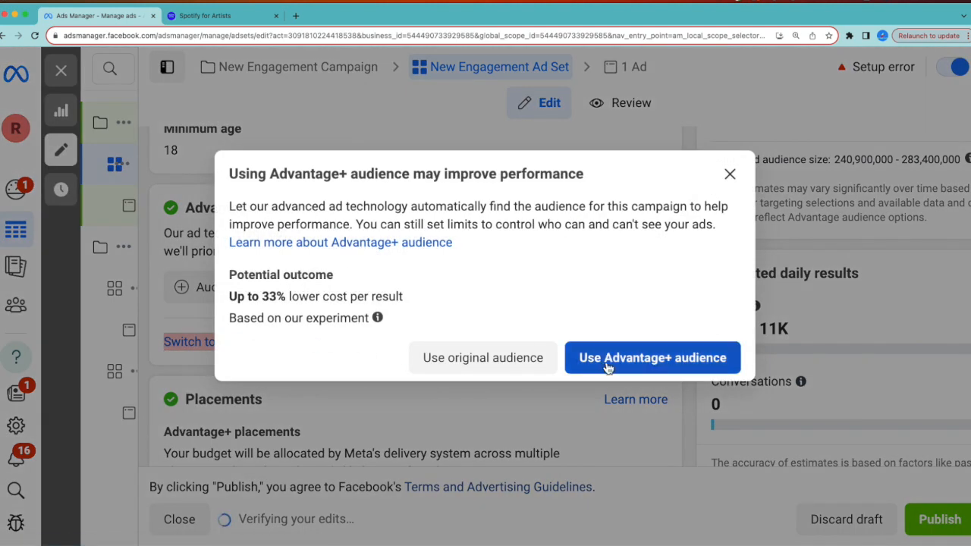
{"action": "left_click", "coordinate": [479, 361]}
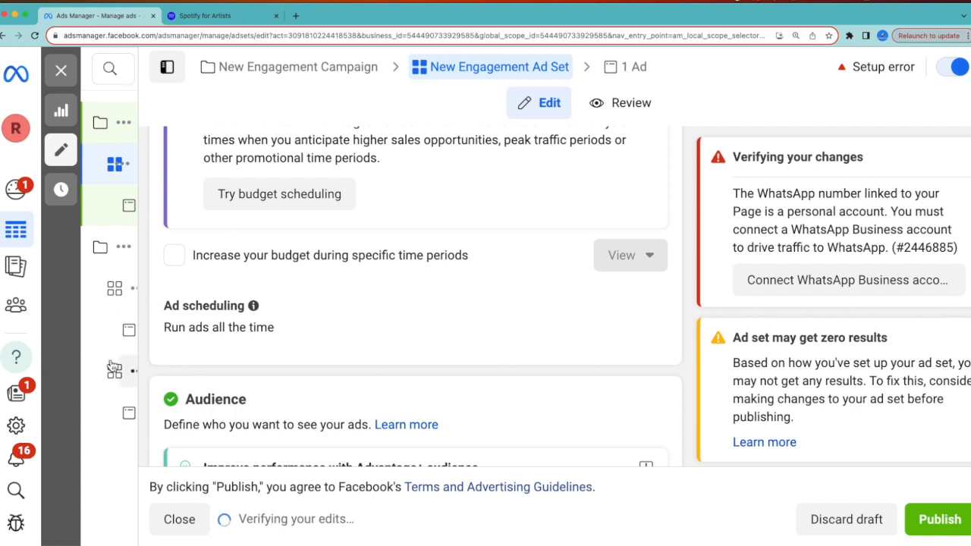
Return to the twogeebs Conversions tier 3 ad set and examine its saved audience's location list
{"action": "mouse_move", "coordinate": [114, 371]}
{"action": "left_click", "coordinate": [132, 373]}
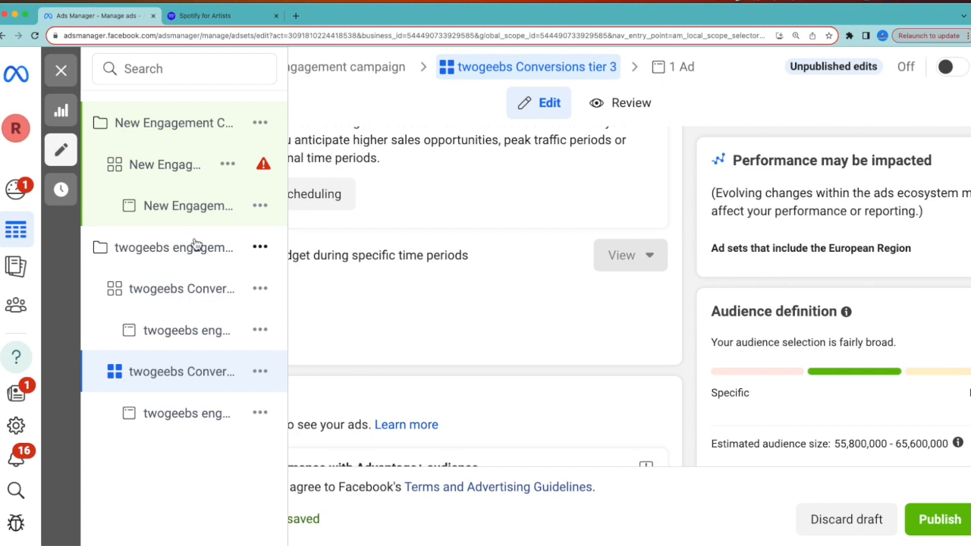
{"action": "scroll", "coordinate": [377, 405], "scroll_direction": "down", "scroll_amount": 5}
{"action": "scroll", "coordinate": [378, 404], "scroll_direction": "down", "scroll_amount": 3}
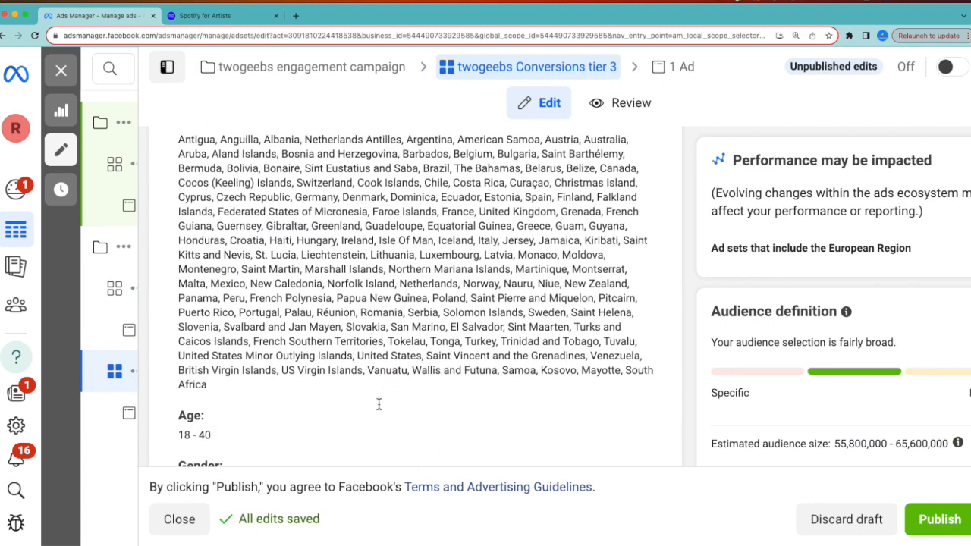
{"action": "scroll", "coordinate": [379, 405], "scroll_direction": "up", "scroll_amount": 1}
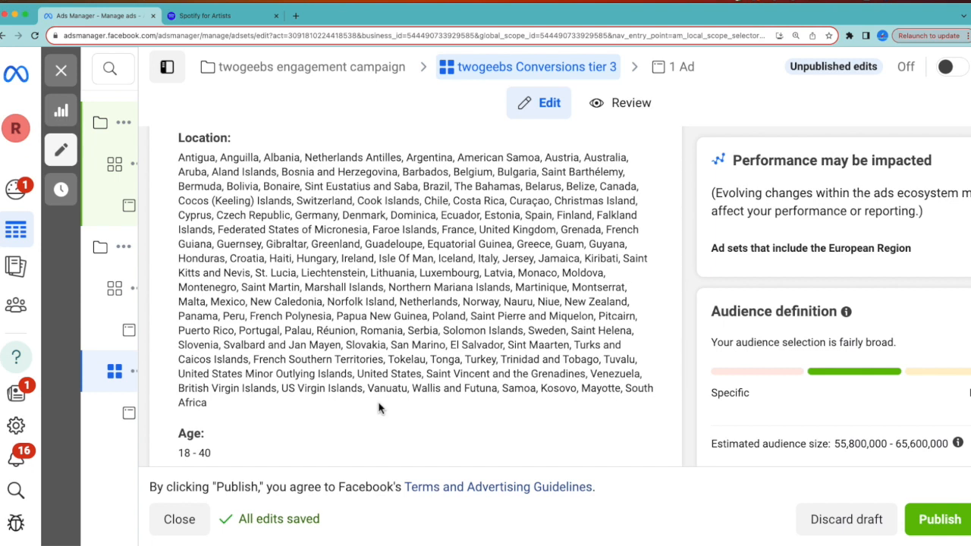
Review the audience's age, gender and interest targeting, along with the ad set's beneficiary and placement mode
{"action": "scroll", "coordinate": [380, 409], "scroll_direction": "down", "scroll_amount": 4}
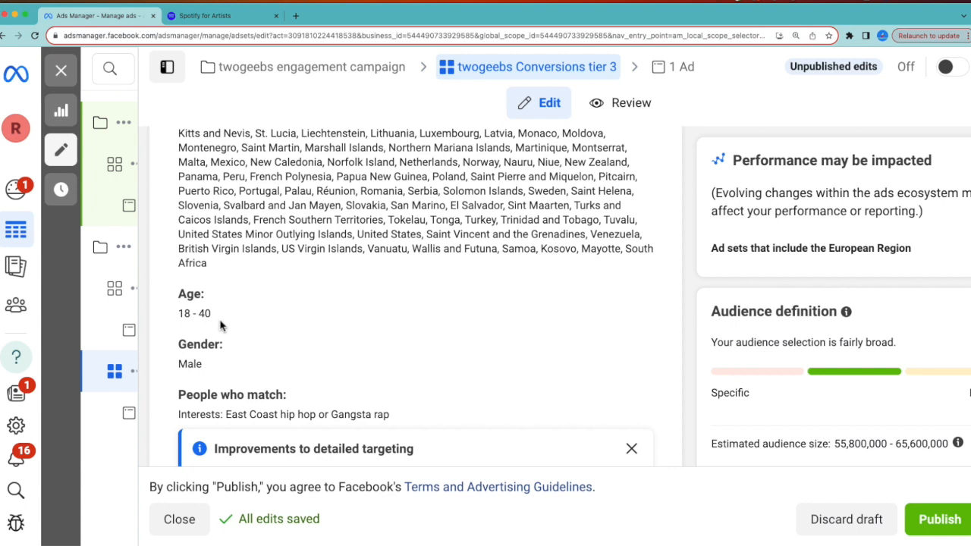
{"action": "scroll", "coordinate": [220, 325], "scroll_direction": "down", "scroll_amount": 2}
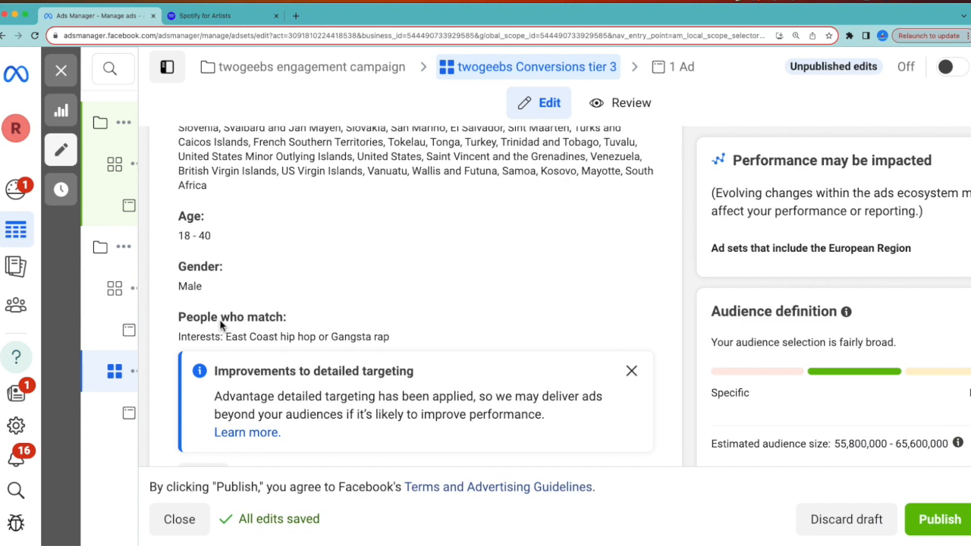
{"action": "scroll", "coordinate": [220, 325], "scroll_direction": "down", "scroll_amount": 1}
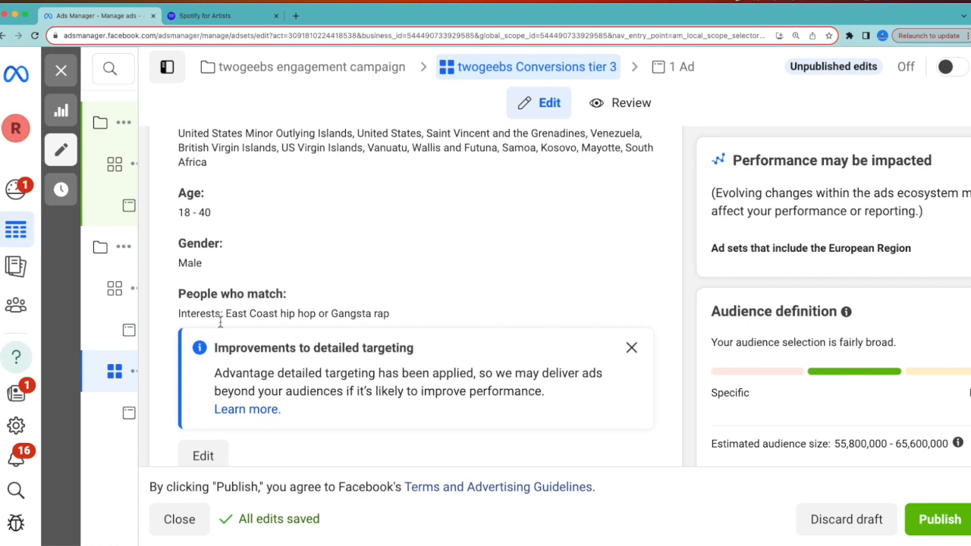
{"action": "scroll", "coordinate": [258, 323], "scroll_direction": "up", "scroll_amount": 1}
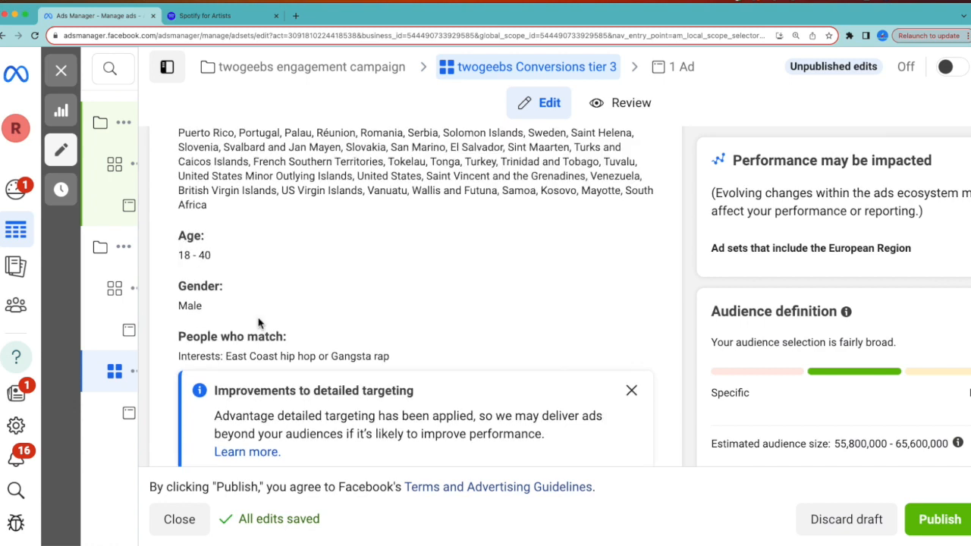
{"action": "scroll", "coordinate": [258, 323], "scroll_direction": "down", "scroll_amount": 2}
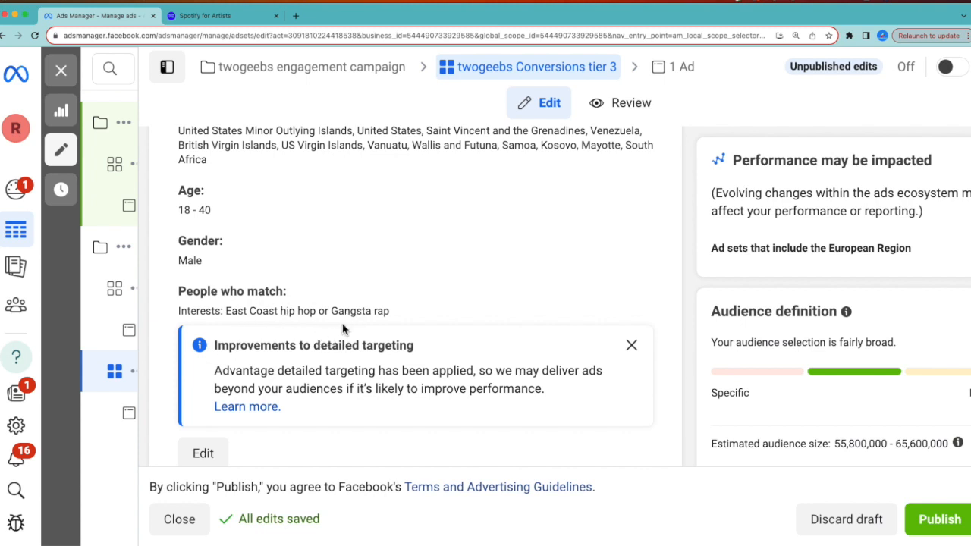
{"action": "scroll", "coordinate": [342, 330], "scroll_direction": "down", "scroll_amount": 5}
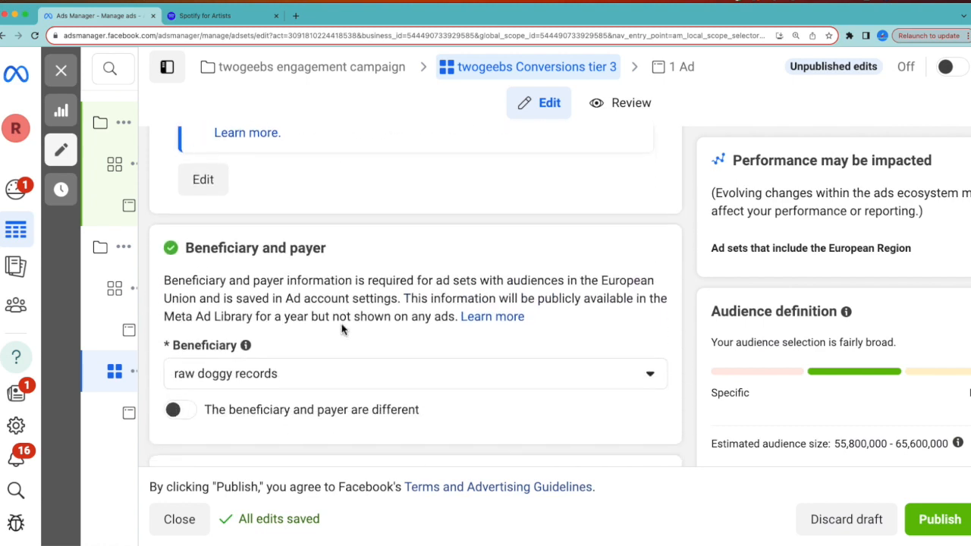
{"action": "scroll", "coordinate": [235, 334], "scroll_direction": "down", "scroll_amount": 3}
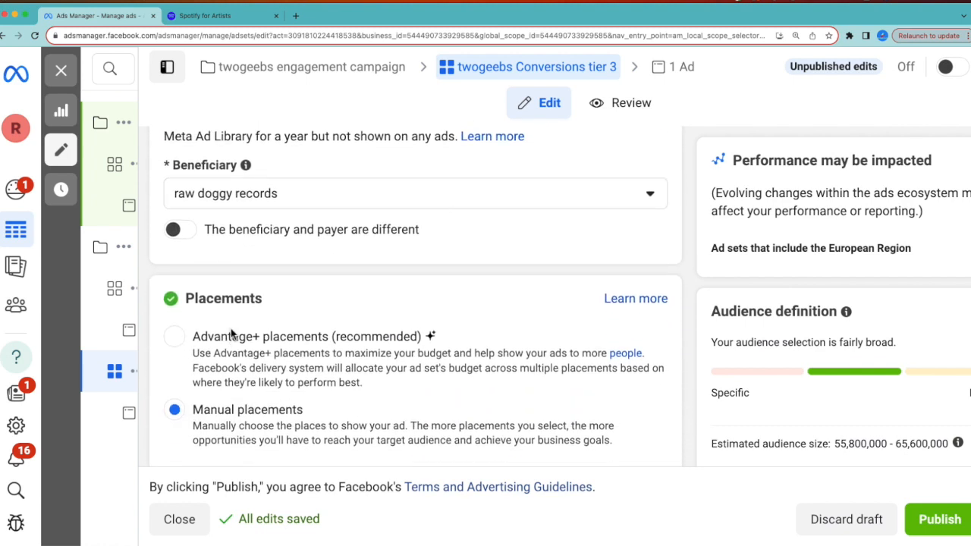
Set the New Engagement Ad Set to manual placements and deselect the Instagram and Audience network platforms
{"action": "scroll", "coordinate": [235, 335], "scroll_direction": "down", "scroll_amount": 1}
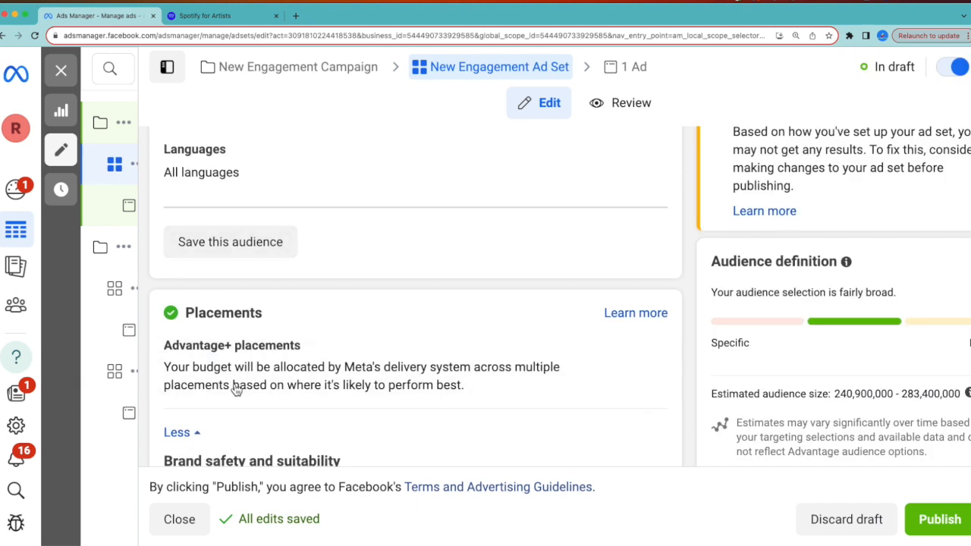
{"action": "mouse_move", "coordinate": [321, 369]}
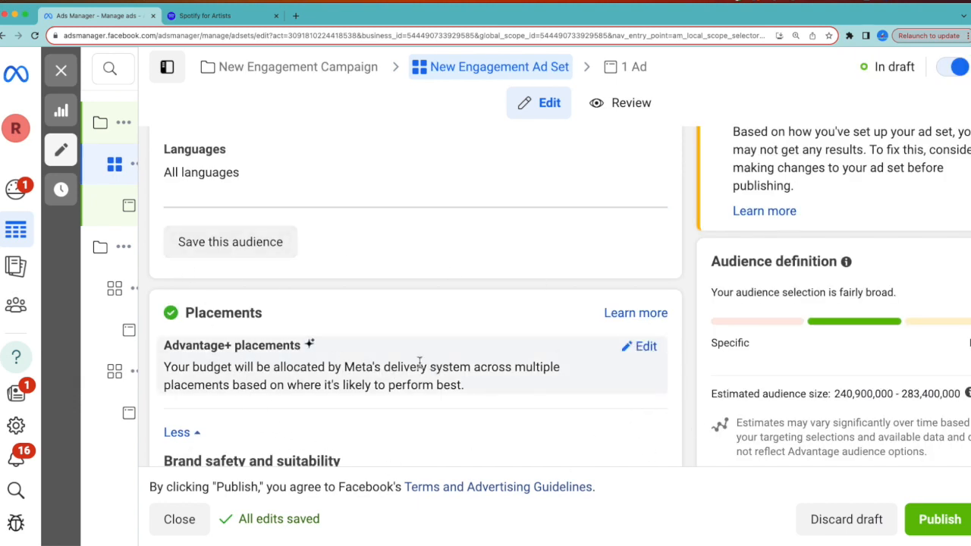
{"action": "left_click", "coordinate": [646, 348]}
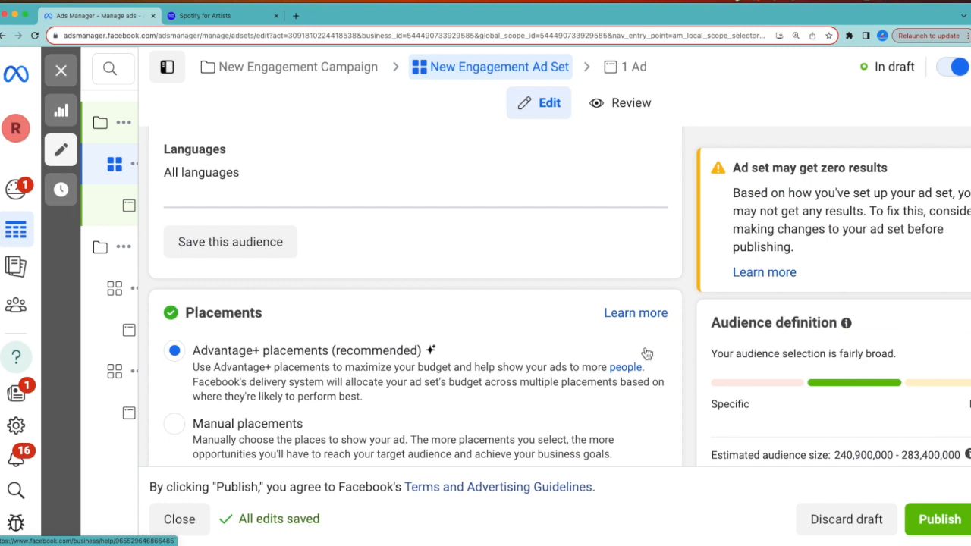
{"action": "left_click", "coordinate": [177, 427]}
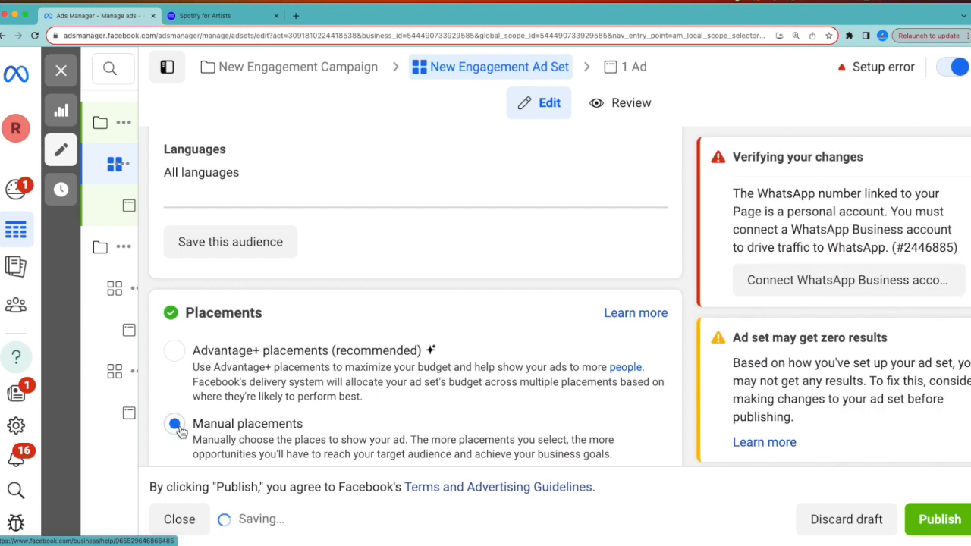
{"action": "scroll", "coordinate": [295, 365], "scroll_direction": "down", "scroll_amount": 3}
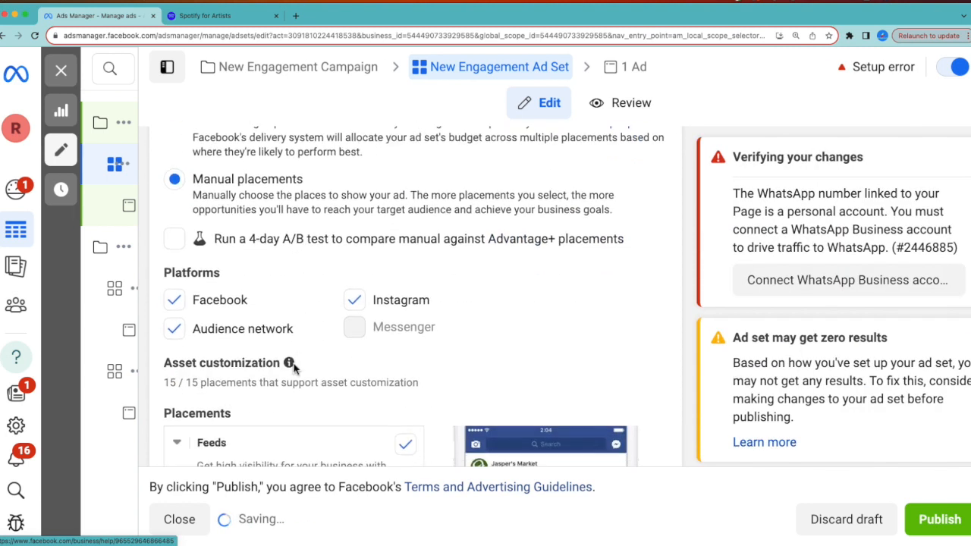
{"action": "left_click", "coordinate": [175, 328]}
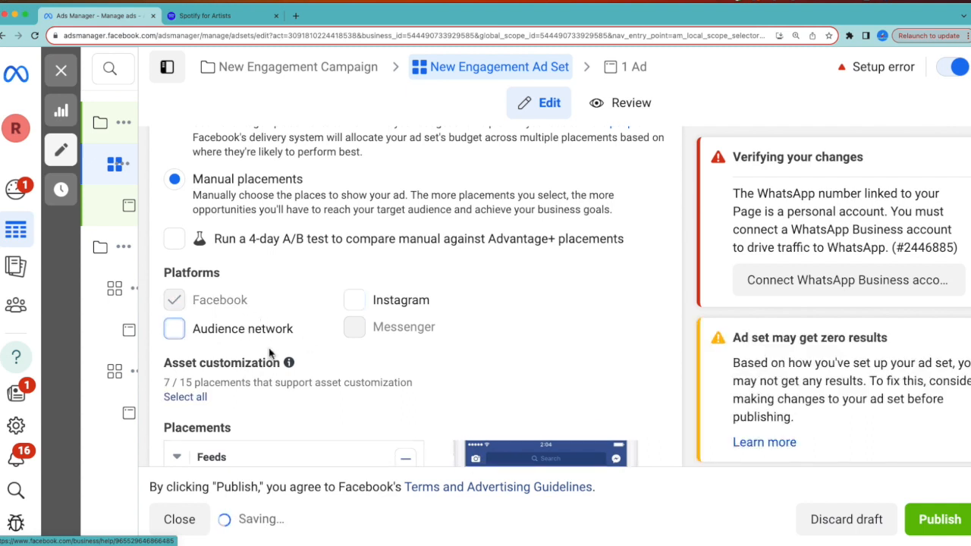
Go back to the twogeebs Conversions tier 3 ad set and review its selected platforms and feed placements
{"action": "mouse_move", "coordinate": [119, 378]}
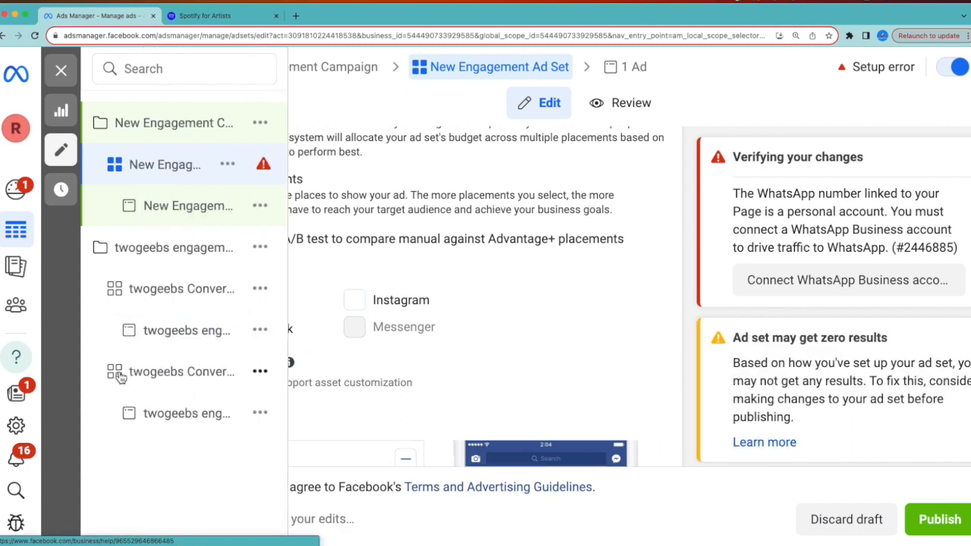
{"action": "left_click", "coordinate": [119, 372]}
{"action": "scroll", "coordinate": [425, 384], "scroll_direction": "down", "scroll_amount": 8}
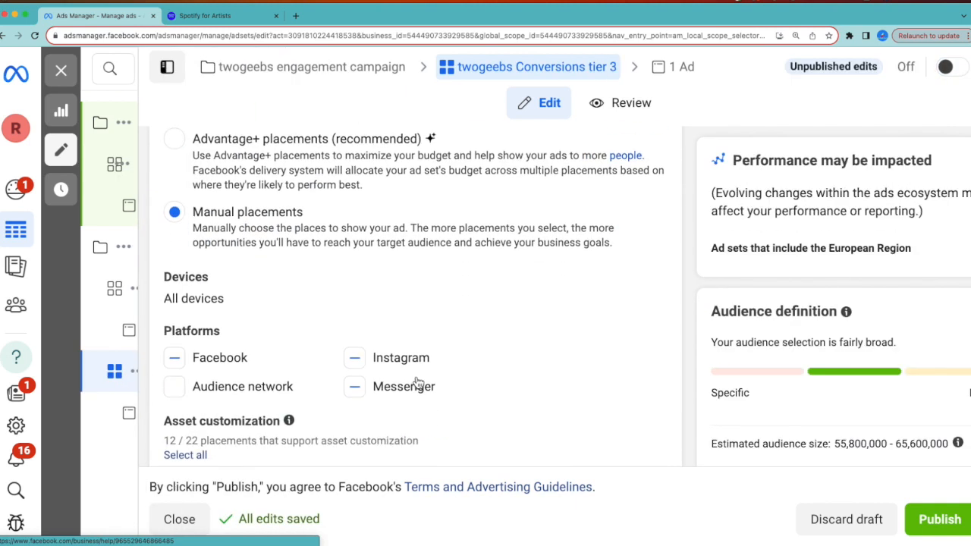
{"action": "scroll", "coordinate": [236, 368], "scroll_direction": "down", "scroll_amount": 2}
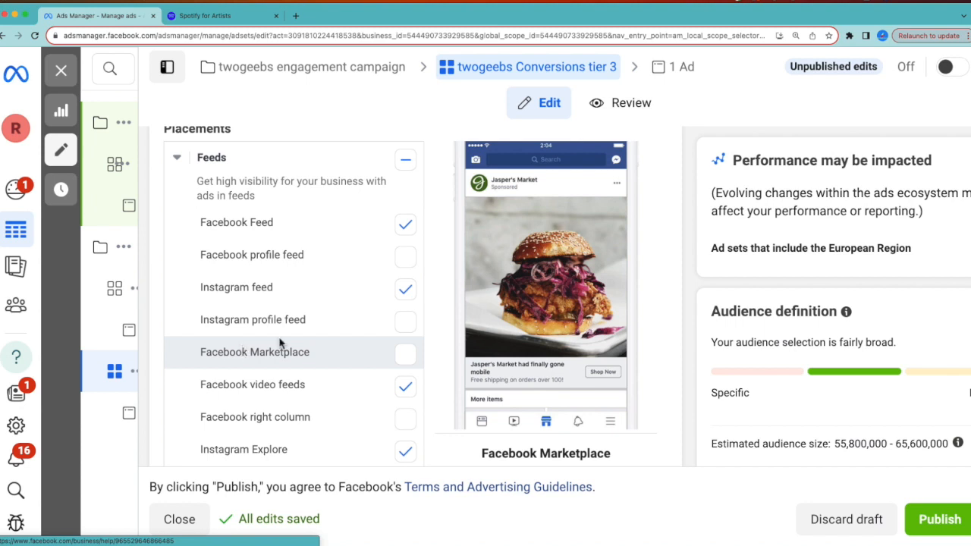
Examine the ad set's selected placements across feeds, Stories and Reels, and in-stream ads for videos and reels
{"action": "scroll", "coordinate": [306, 295], "scroll_direction": "down", "scroll_amount": 3}
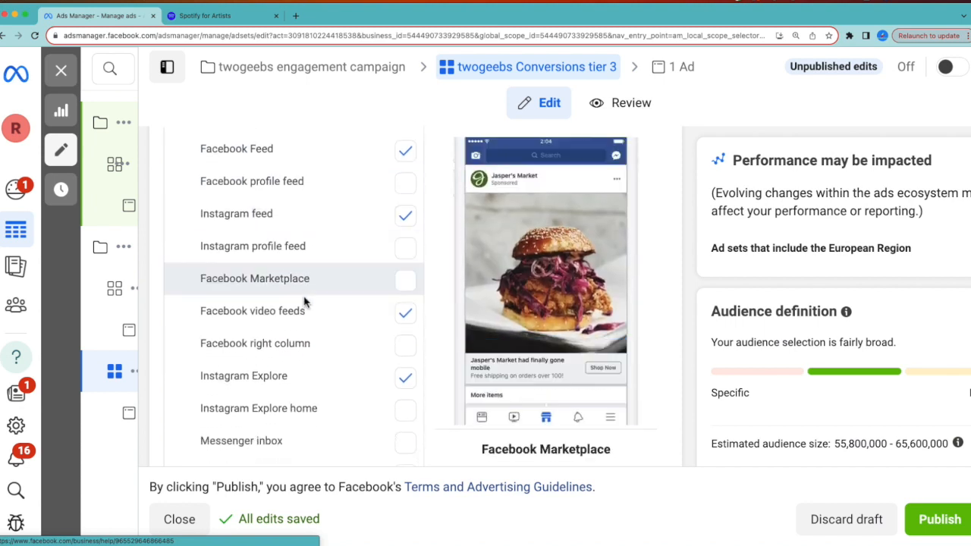
{"action": "scroll", "coordinate": [310, 375], "scroll_direction": "down", "scroll_amount": 12}
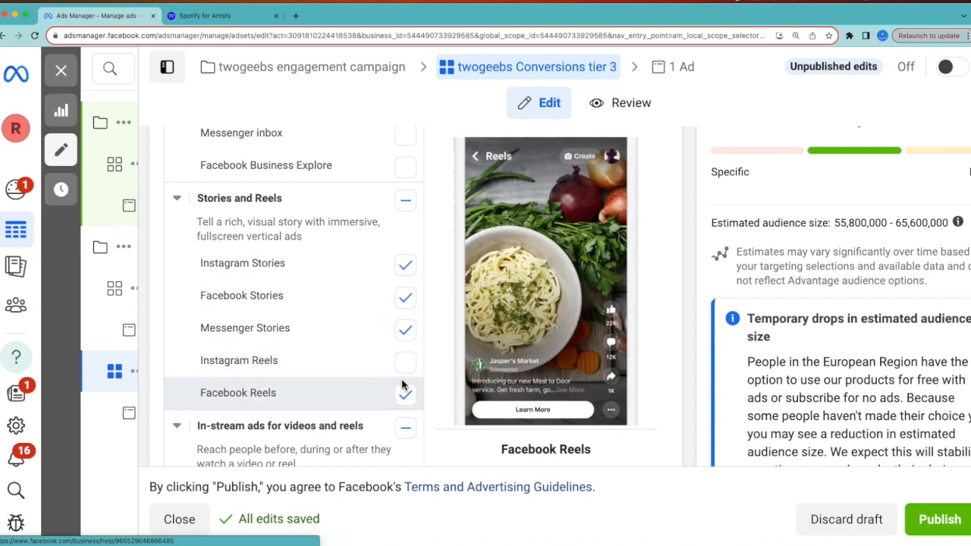
{"action": "scroll", "coordinate": [374, 307], "scroll_direction": "up", "scroll_amount": 8}
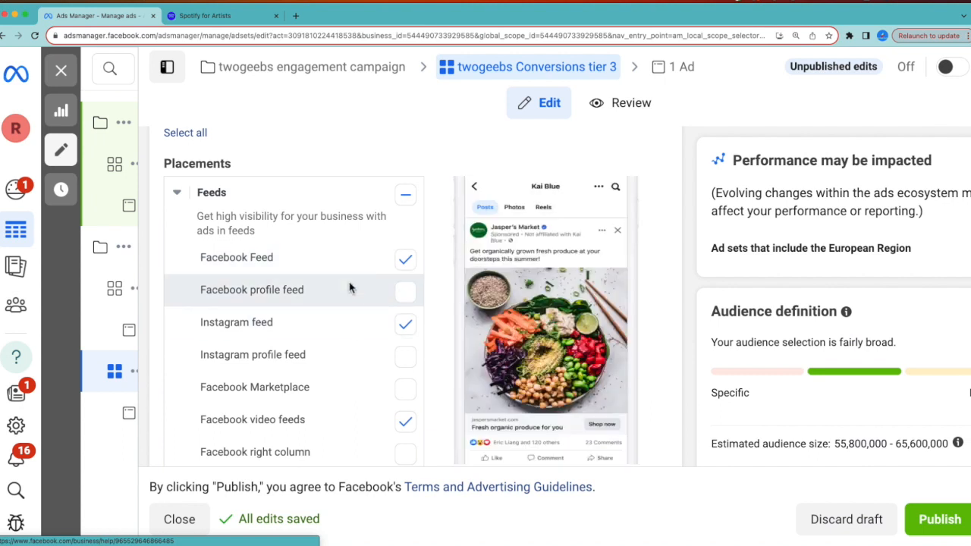
{"action": "scroll", "coordinate": [345, 315], "scroll_direction": "down", "scroll_amount": 1}
{"action": "scroll", "coordinate": [345, 318], "scroll_direction": "down", "scroll_amount": 1}
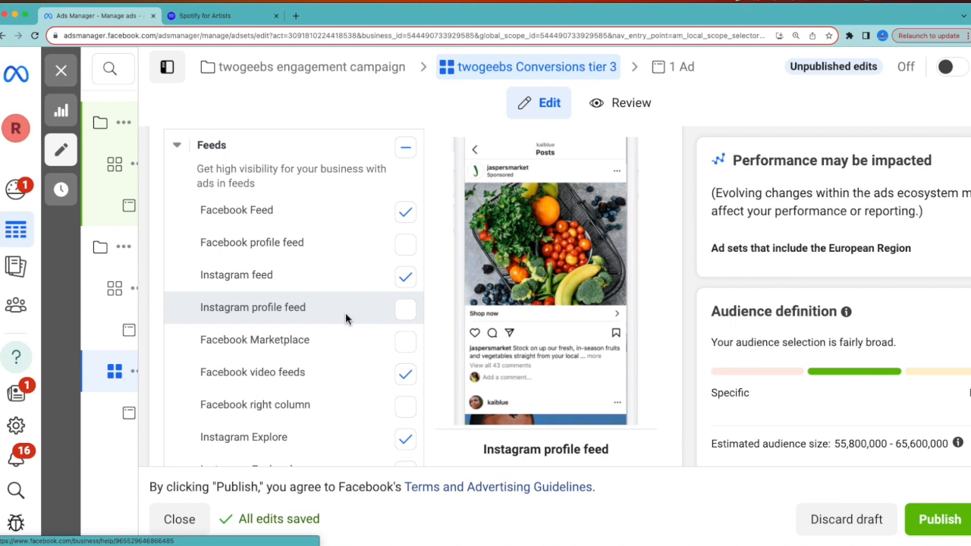
{"action": "scroll", "coordinate": [345, 318], "scroll_direction": "down", "scroll_amount": 10}
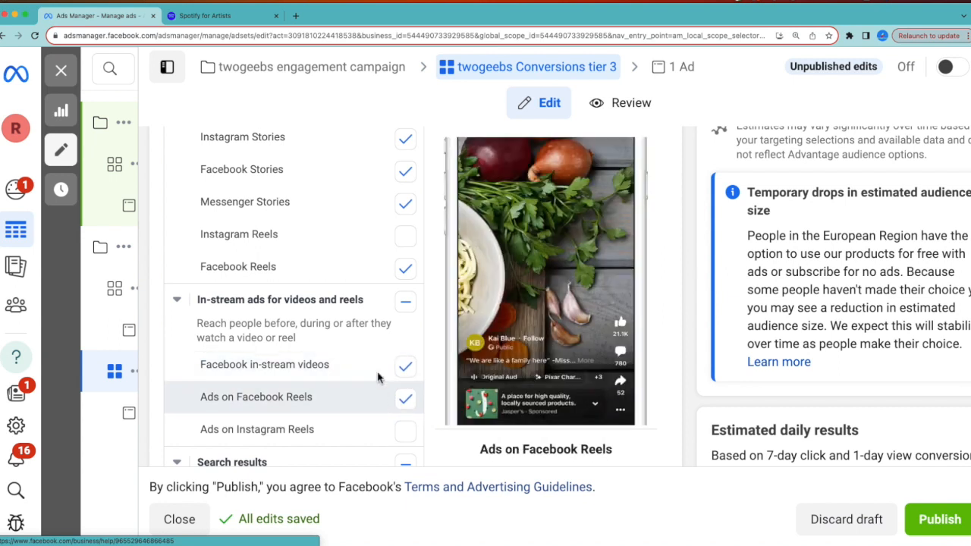
{"action": "scroll", "coordinate": [362, 334], "scroll_direction": "up", "scroll_amount": 2}
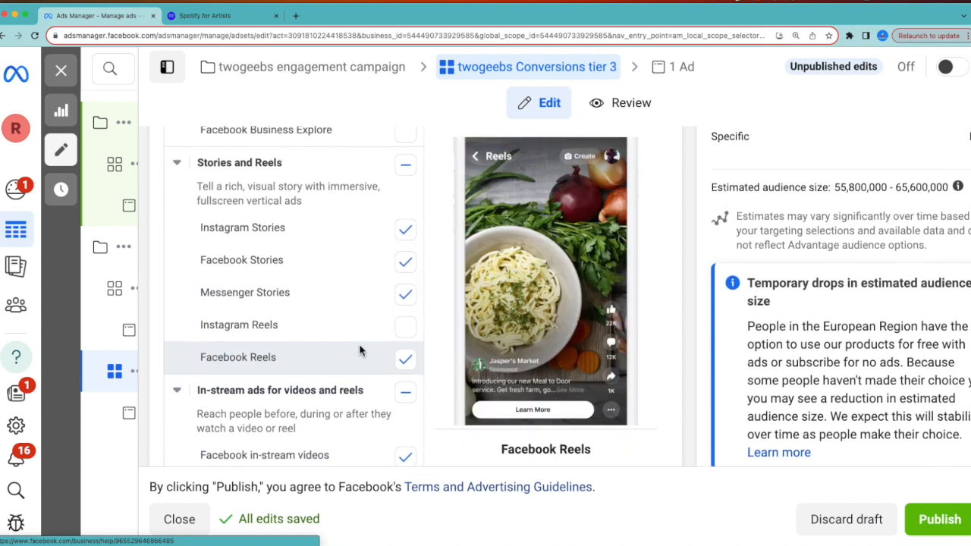
{"action": "scroll", "coordinate": [346, 330], "scroll_direction": "up", "scroll_amount": 1}
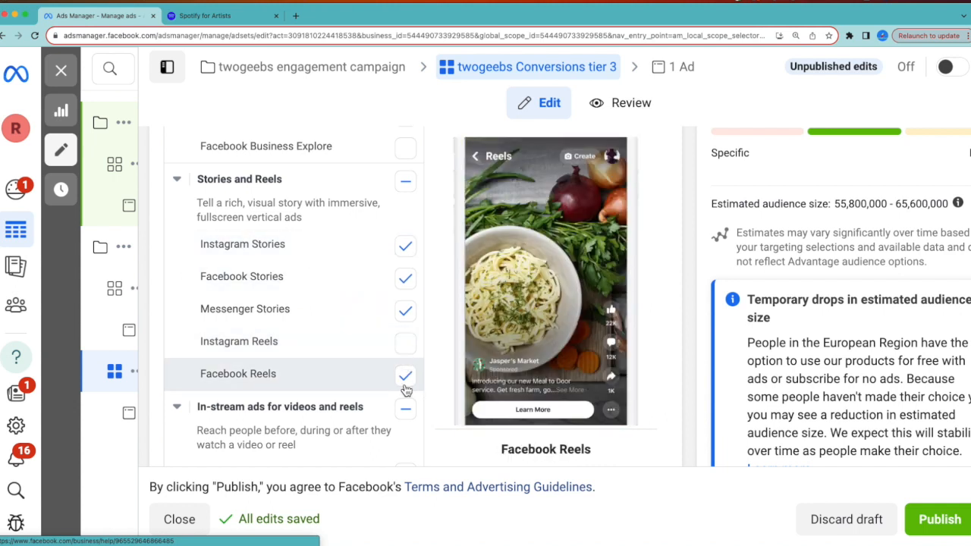
{"action": "scroll", "coordinate": [286, 197], "scroll_direction": "up", "scroll_amount": 4}
{"action": "scroll", "coordinate": [286, 197], "scroll_direction": "up", "scroll_amount": 6}
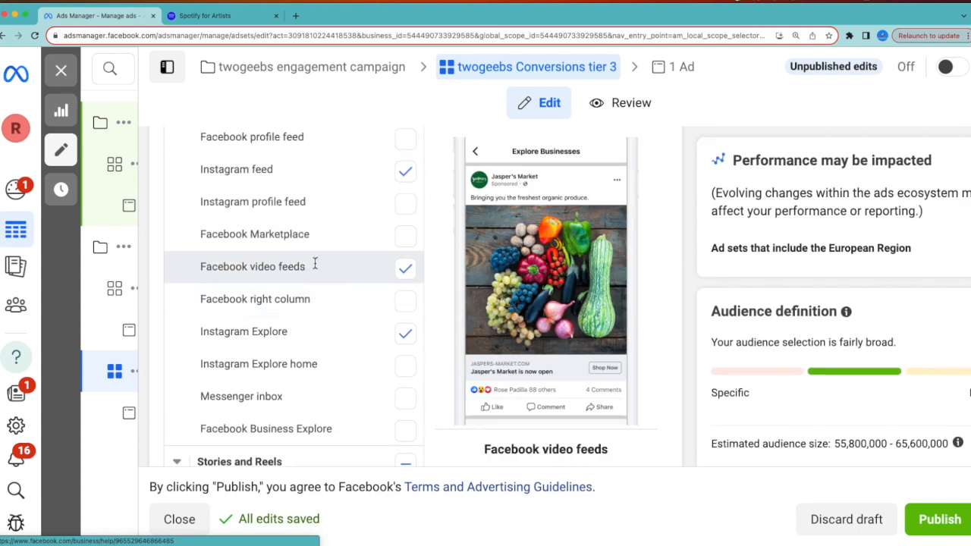
{"action": "scroll", "coordinate": [315, 266], "scroll_direction": "down", "scroll_amount": 2}
{"action": "scroll", "coordinate": [315, 265], "scroll_direction": "down", "scroll_amount": 1}
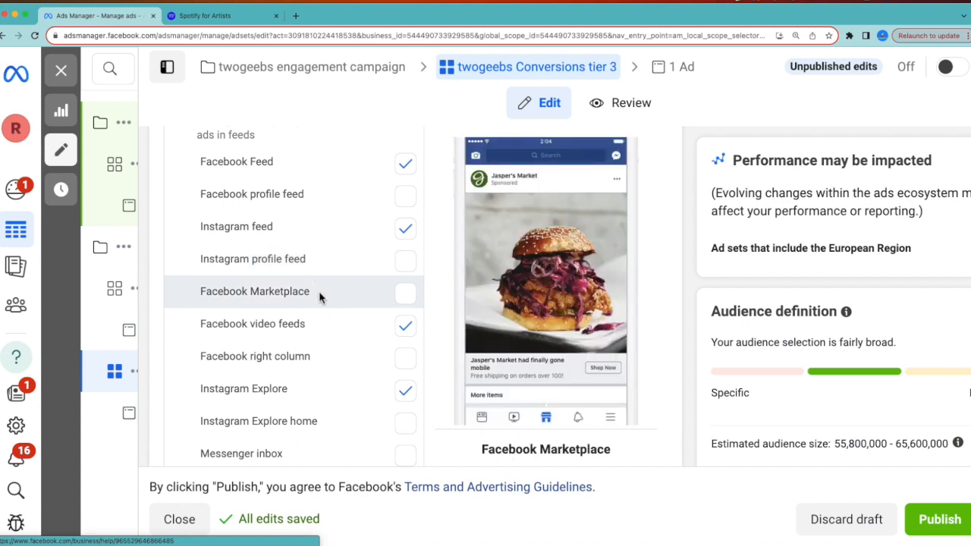
{"action": "scroll", "coordinate": [321, 297], "scroll_direction": "up", "scroll_amount": 2}
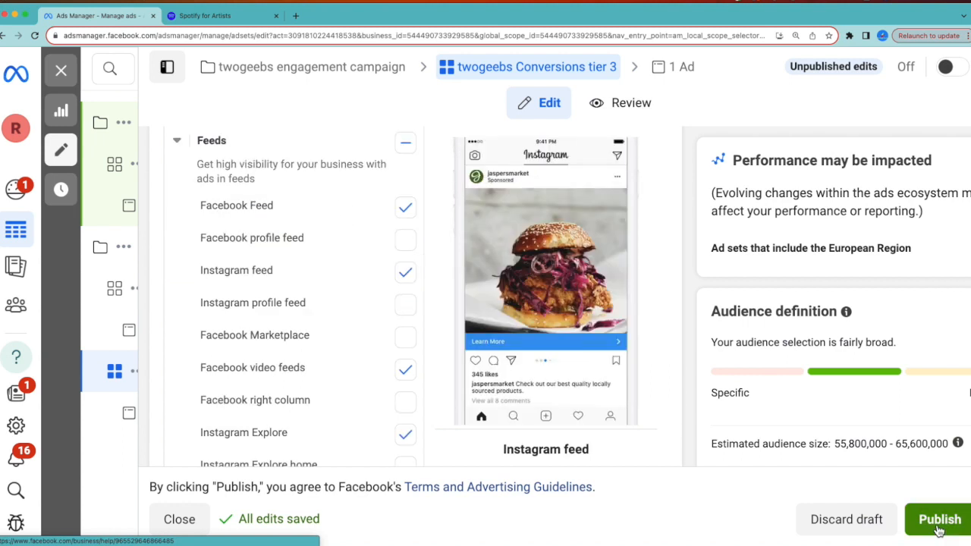
Open the twogeebs engagement ad under Conversions tier 3, dismiss its recommendations, and review the ad name and identity accounts
{"action": "left_click", "coordinate": [129, 413]}
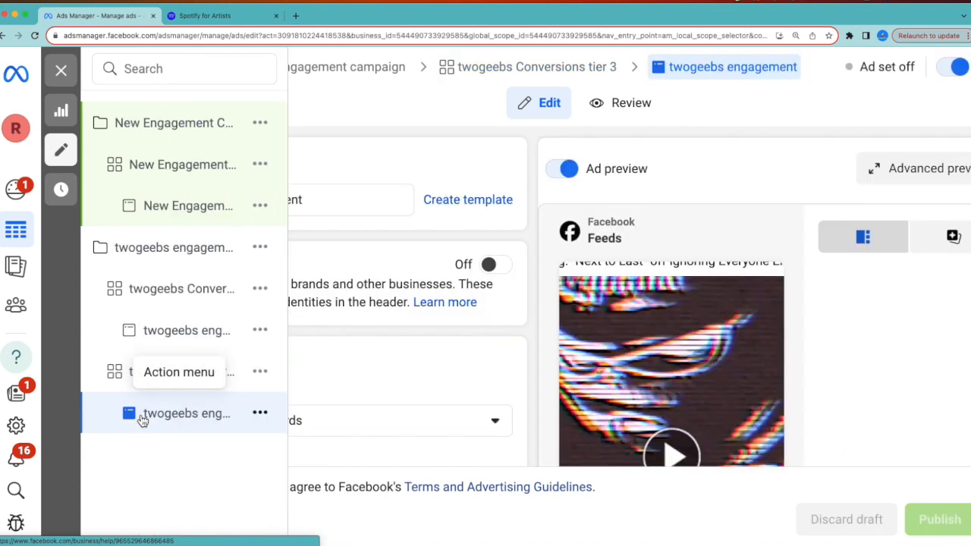
{"action": "left_click", "coordinate": [306, 201]}
{"action": "left_click_drag", "start_coordinate": [308, 199], "coordinate": [160, 211]}
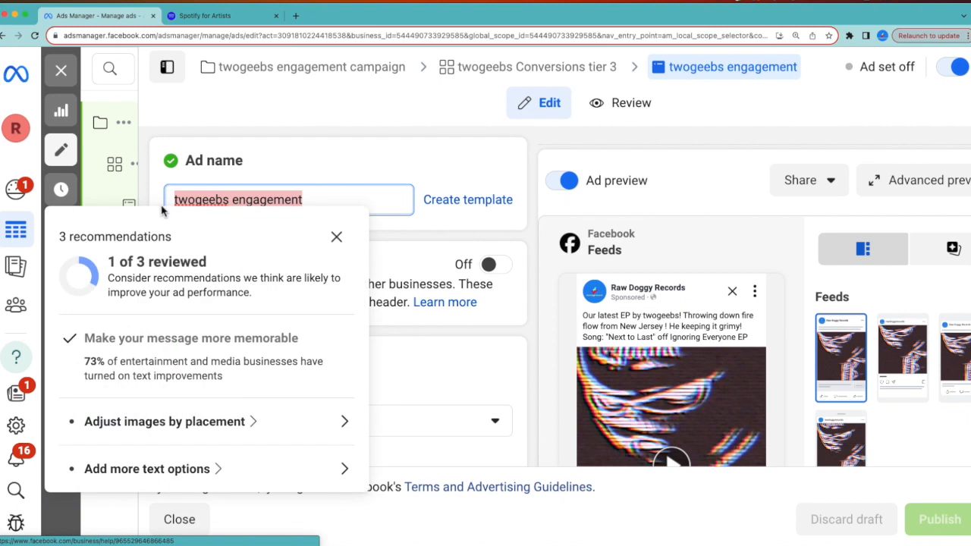
{"action": "left_click", "coordinate": [339, 238]}
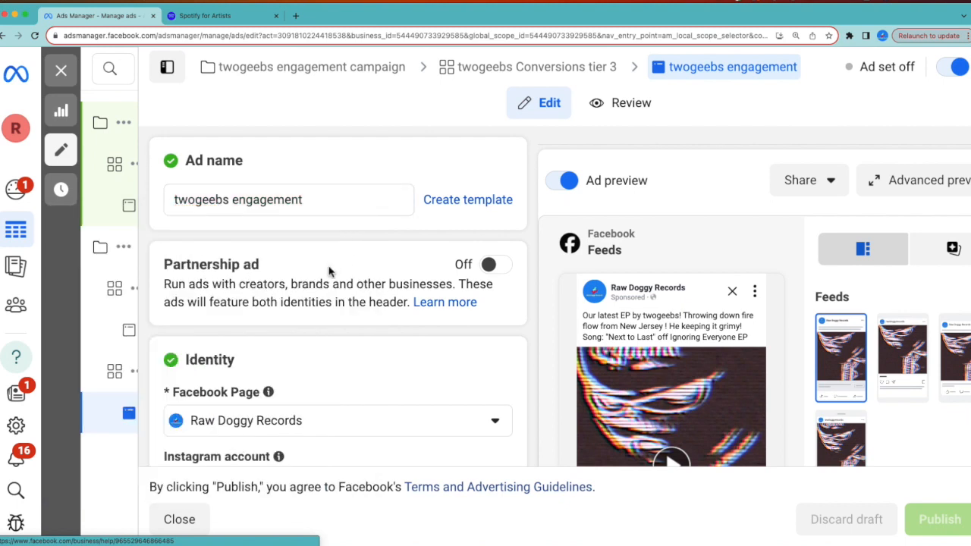
{"action": "scroll", "coordinate": [308, 332], "scroll_direction": "down", "scroll_amount": 3}
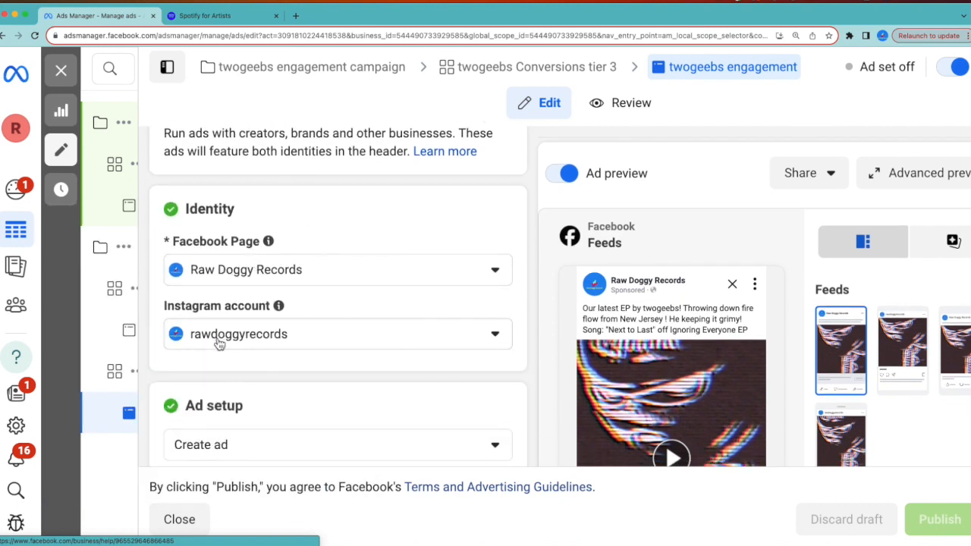
{"action": "scroll", "coordinate": [218, 338], "scroll_direction": "down", "scroll_amount": 3}
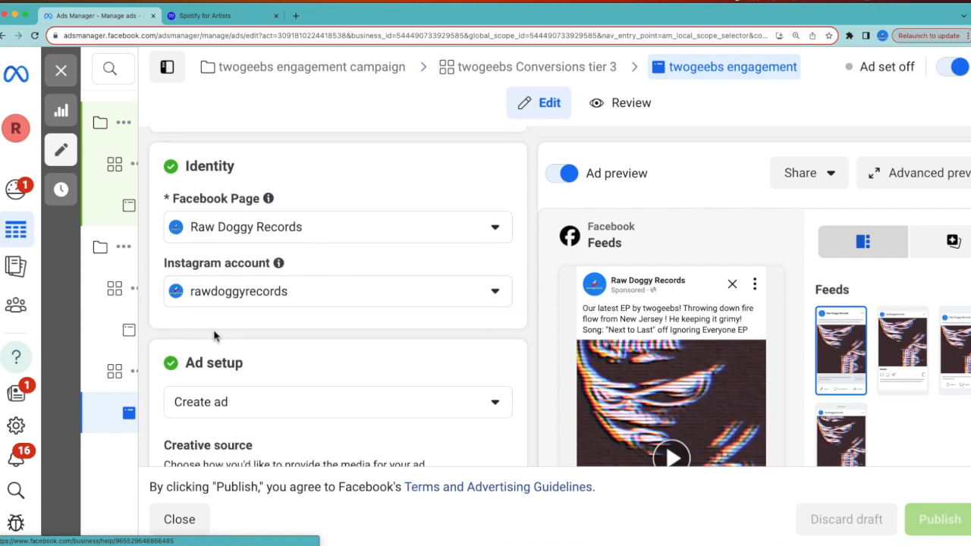
Review the ad's setup and format choices, and check the editing options offered for its media
{"action": "scroll", "coordinate": [227, 319], "scroll_direction": "down", "scroll_amount": 2}
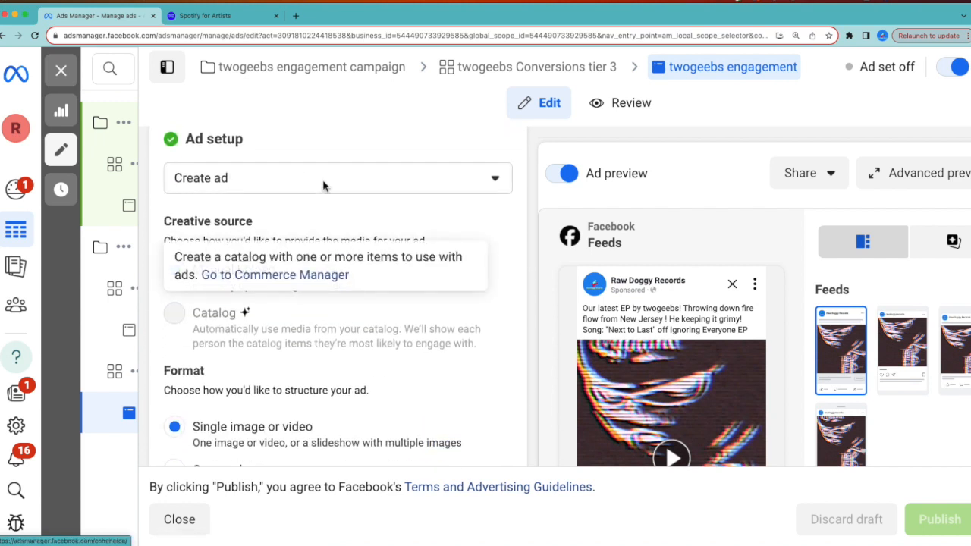
{"action": "scroll", "coordinate": [296, 307], "scroll_direction": "down", "scroll_amount": 3}
{"action": "scroll", "coordinate": [218, 255], "scroll_direction": "down", "scroll_amount": 1}
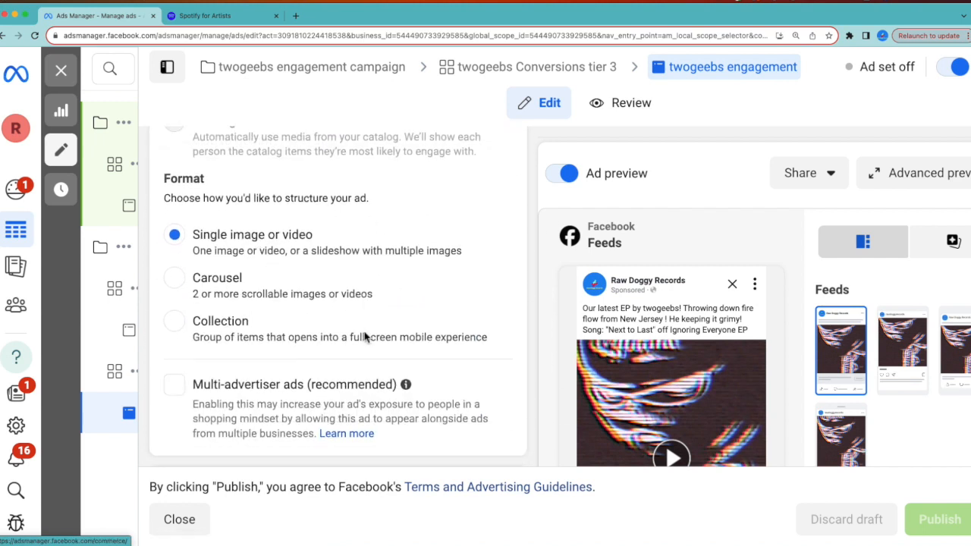
{"action": "scroll", "coordinate": [281, 269], "scroll_direction": "down", "scroll_amount": 4}
{"action": "scroll", "coordinate": [281, 269], "scroll_direction": "down", "scroll_amount": 1}
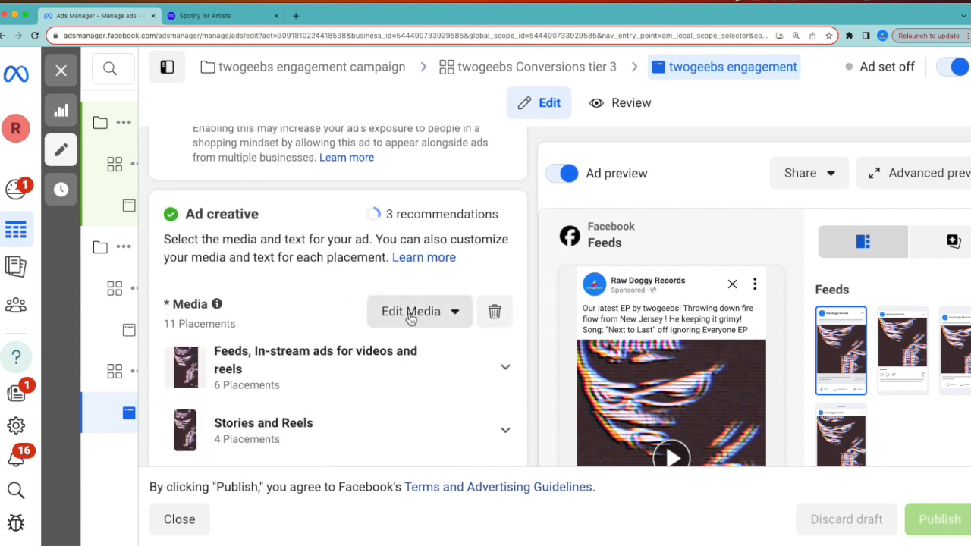
{"action": "left_click", "coordinate": [413, 319]}
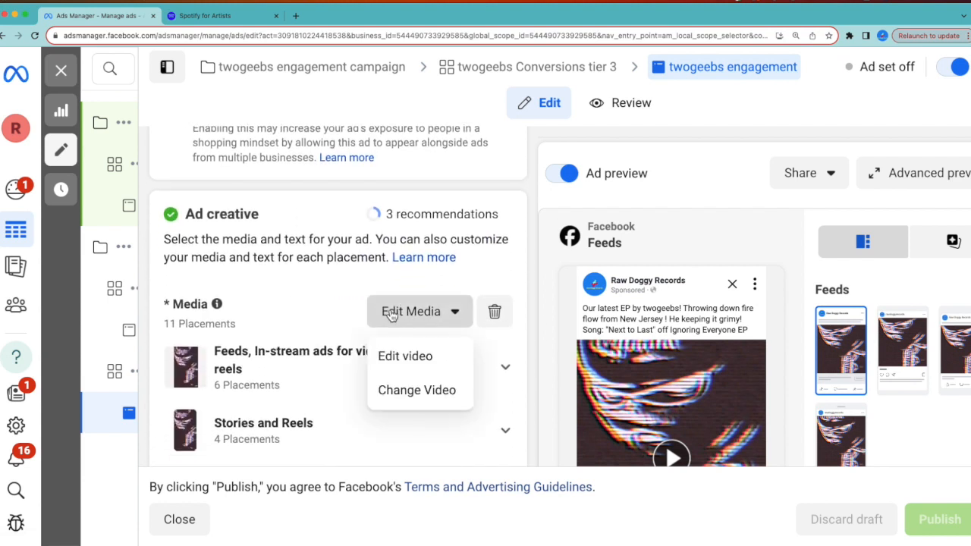
{"action": "left_click", "coordinate": [328, 296]}
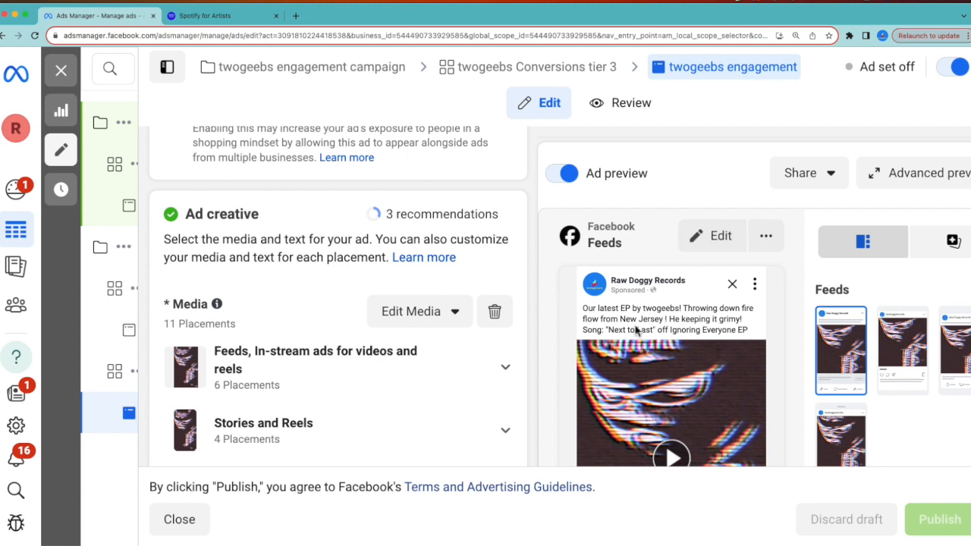
Play the ad's video in the Mobile Feed preview
{"action": "scroll", "coordinate": [638, 334], "scroll_direction": "down", "scroll_amount": 2}
{"action": "scroll", "coordinate": [506, 394], "scroll_direction": "down", "scroll_amount": 1}
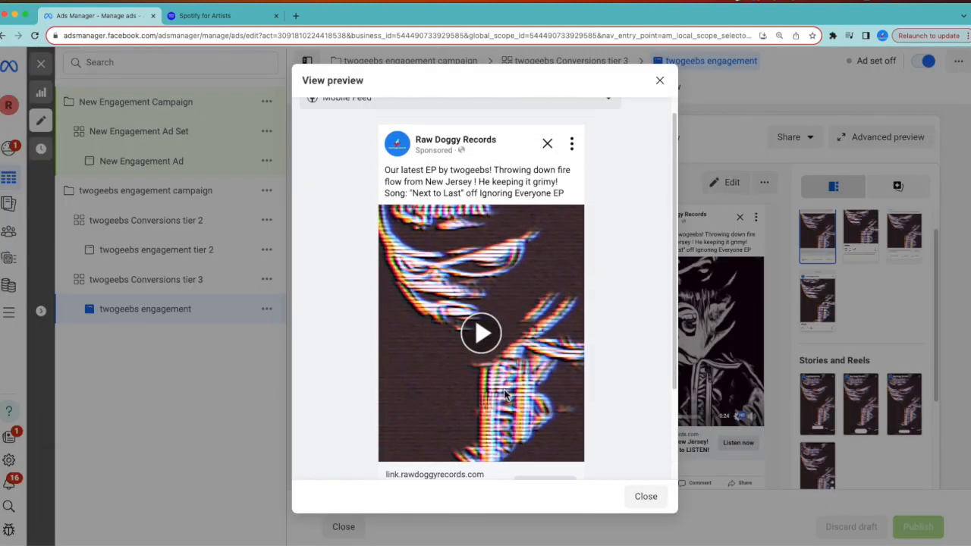
{"action": "scroll", "coordinate": [506, 394], "scroll_direction": "down", "scroll_amount": 1}
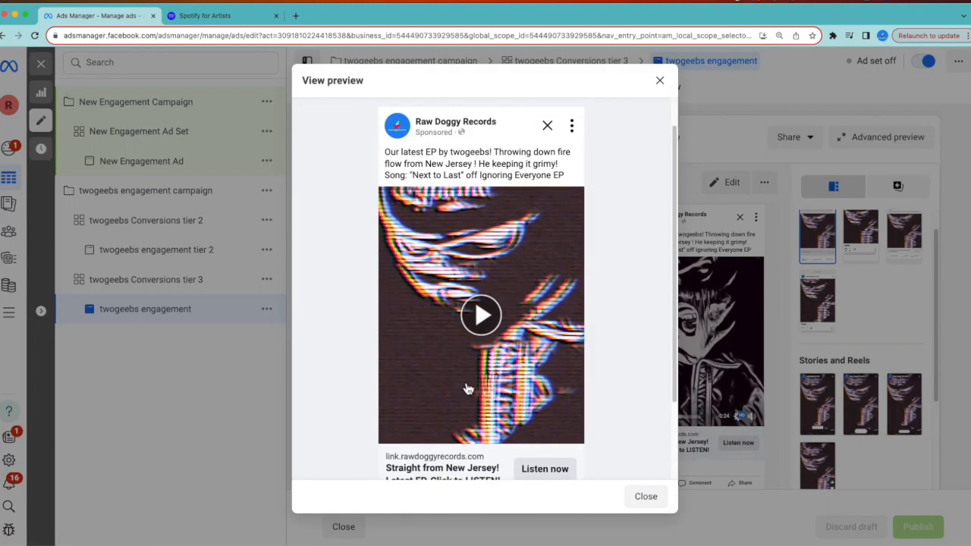
{"action": "left_click", "coordinate": [491, 324]}
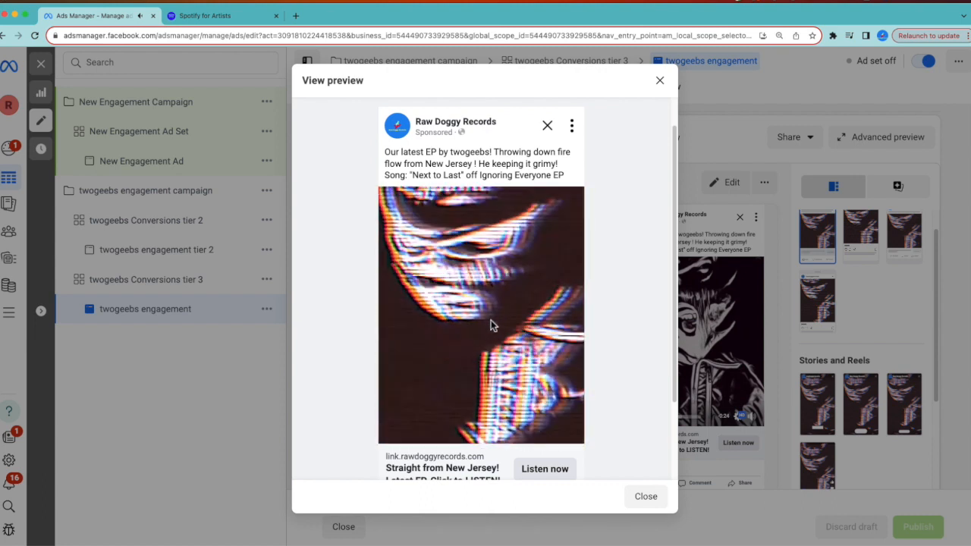
{"action": "left_click", "coordinate": [398, 437]}
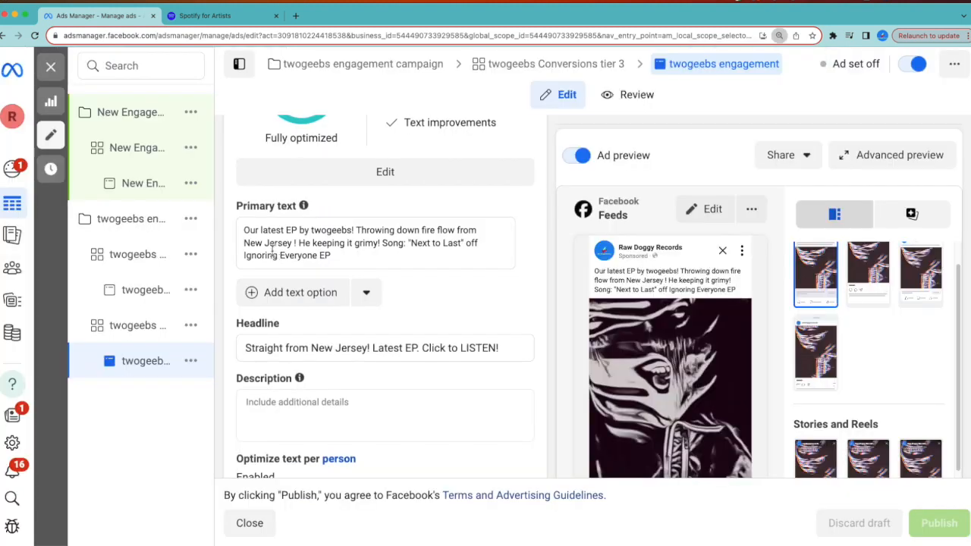
Review the ad's primary text, headline and description, and look through the available call to action options
{"action": "scroll", "coordinate": [276, 292], "scroll_direction": "up", "scroll_amount": 1}
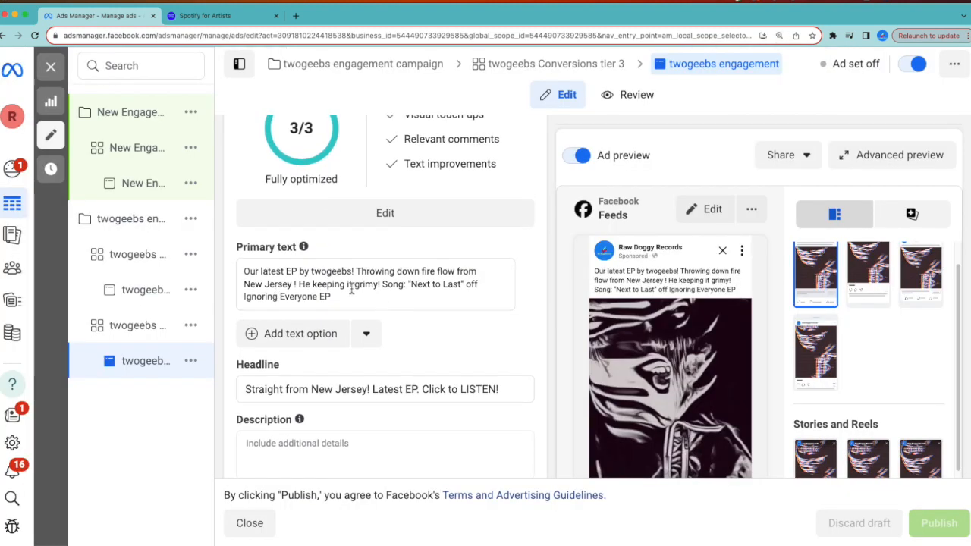
{"action": "scroll", "coordinate": [298, 374], "scroll_direction": "down", "scroll_amount": 1}
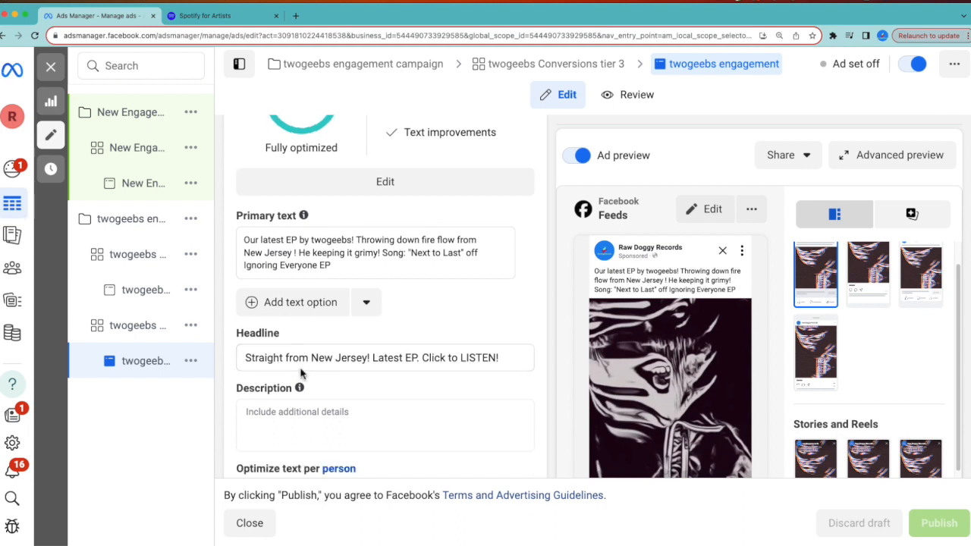
{"action": "scroll", "coordinate": [298, 374], "scroll_direction": "down", "scroll_amount": 2}
{"action": "scroll", "coordinate": [372, 373], "scroll_direction": "down", "scroll_amount": 2}
{"action": "left_click", "coordinate": [384, 424]}
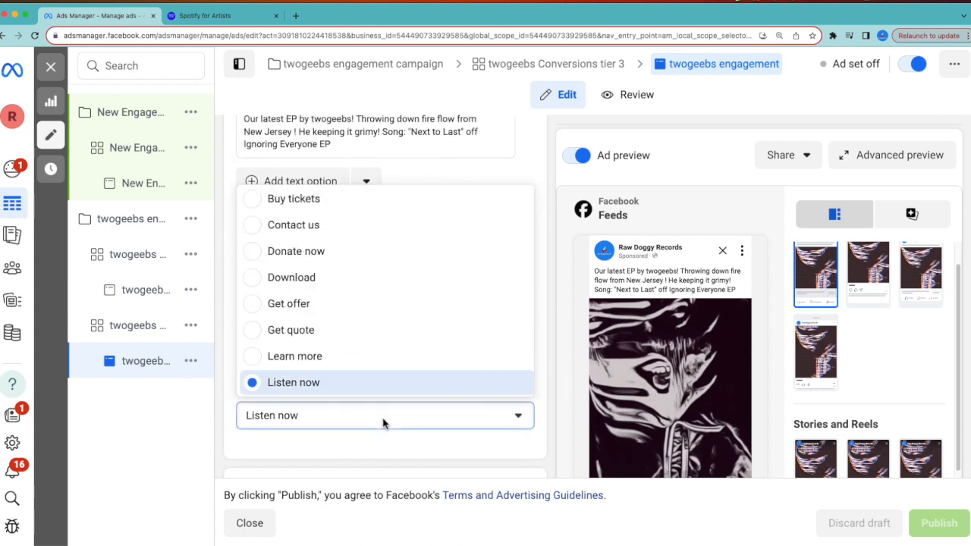
{"action": "left_click", "coordinate": [383, 423]}
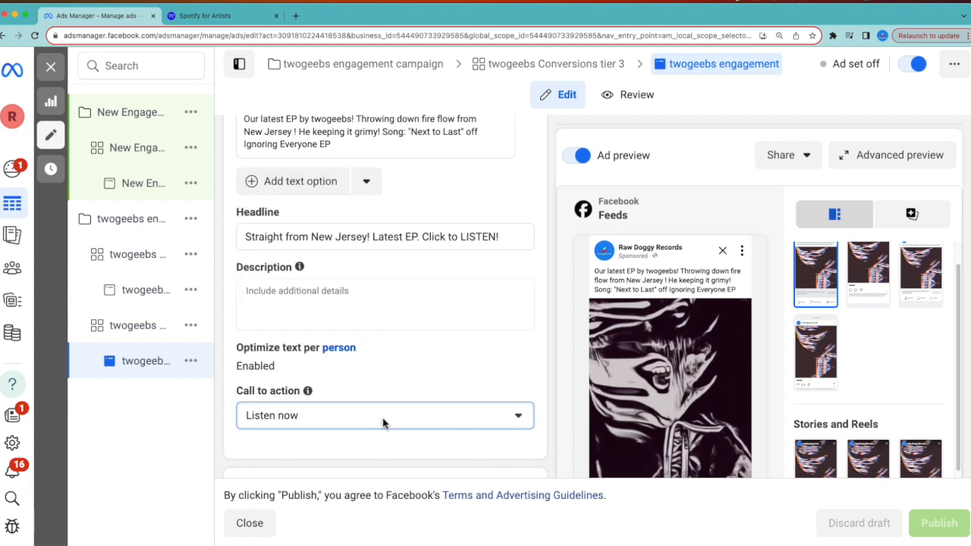
{"action": "left_click", "coordinate": [322, 424]}
{"action": "left_click", "coordinate": [322, 424]}
Show the suggested text variations for the ad's primary text and read through them
{"action": "scroll", "coordinate": [364, 280], "scroll_direction": "up", "scroll_amount": 3}
{"action": "left_click", "coordinate": [363, 238]}
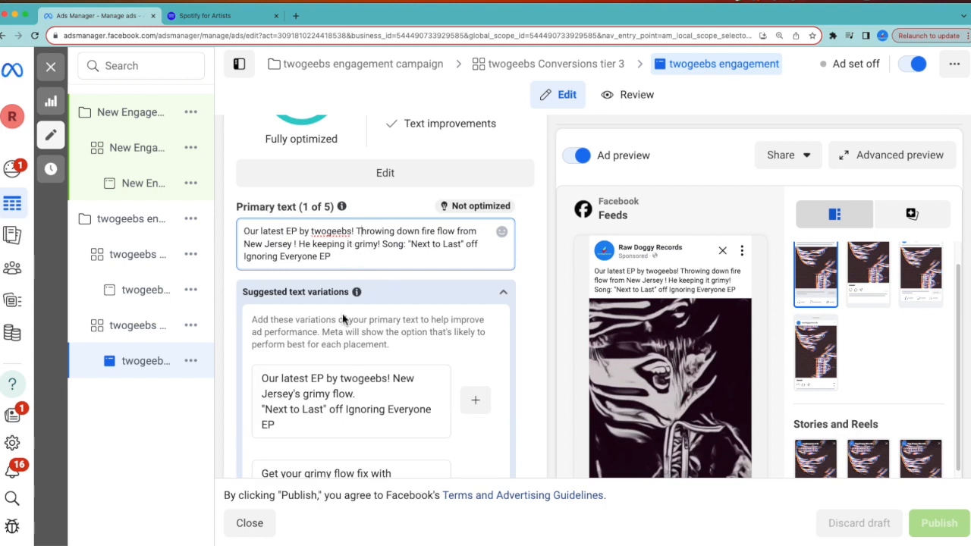
{"action": "scroll", "coordinate": [369, 397], "scroll_direction": "down", "scroll_amount": 2}
{"action": "scroll", "coordinate": [338, 405], "scroll_direction": "down", "scroll_amount": 5}
{"action": "scroll", "coordinate": [338, 404], "scroll_direction": "down", "scroll_amount": 5}
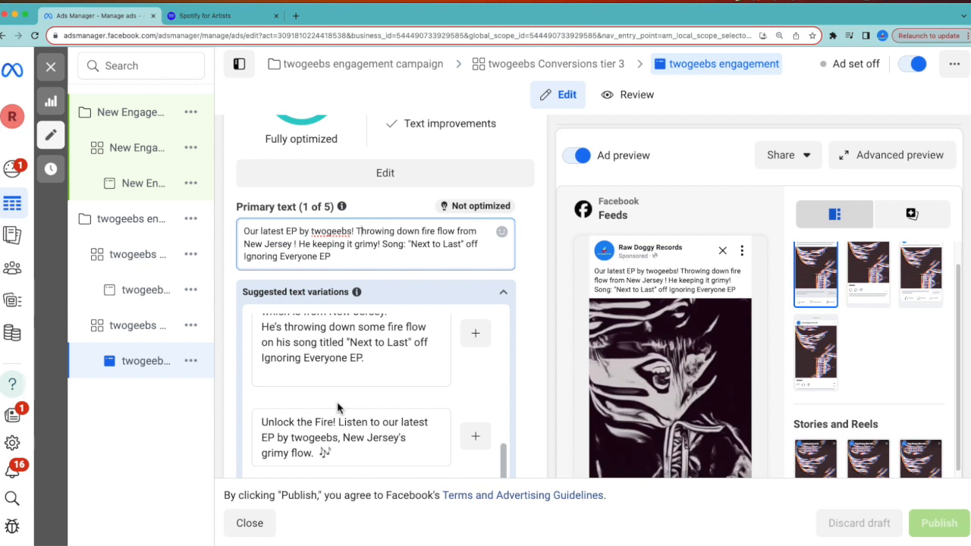
{"action": "scroll", "coordinate": [338, 409], "scroll_direction": "down", "scroll_amount": 1}
{"action": "scroll", "coordinate": [338, 408], "scroll_direction": "up", "scroll_amount": 10}
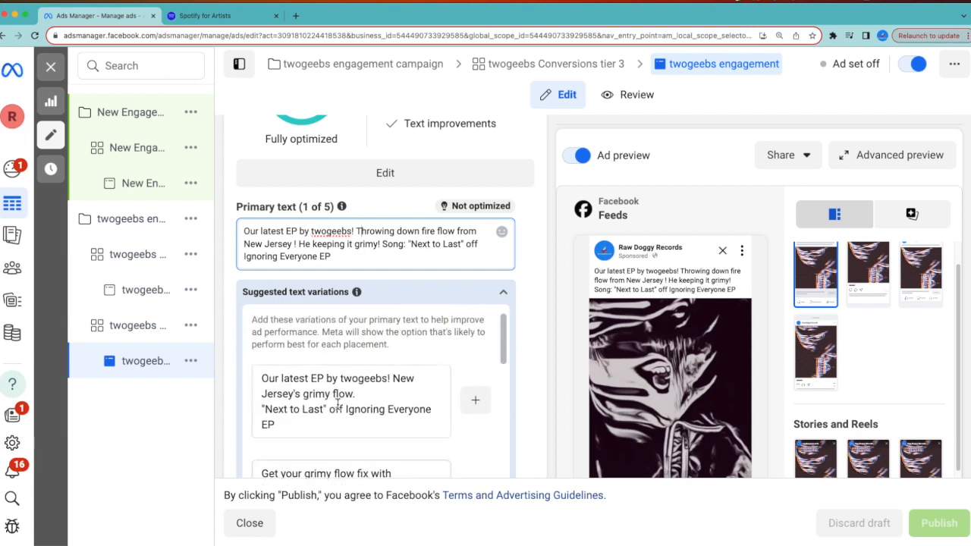
{"action": "scroll", "coordinate": [338, 406], "scroll_direction": "down", "scroll_amount": 1}
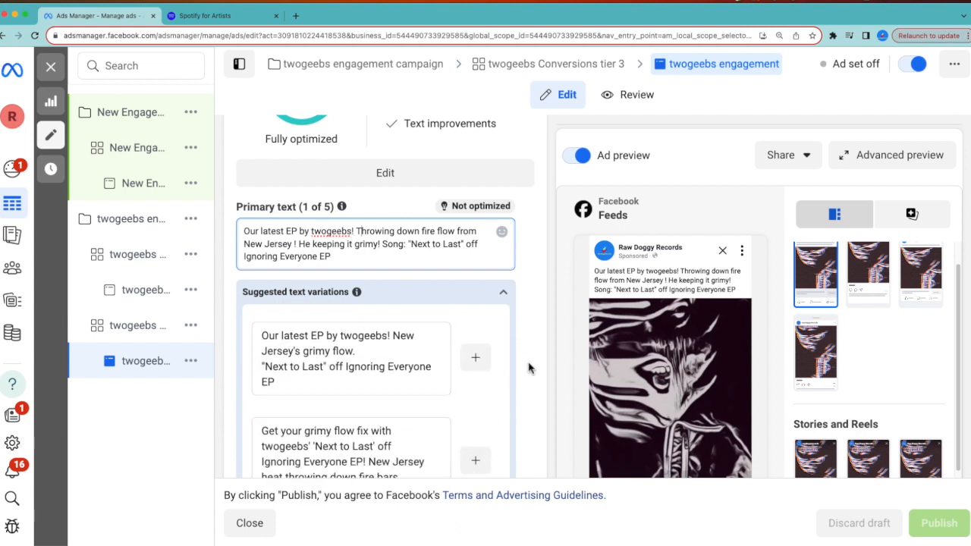
Check the call to action and destination, preview the website URL, and return to Ads Manager to review the browser add-ons
{"action": "scroll", "coordinate": [527, 369], "scroll_direction": "down", "scroll_amount": 10}
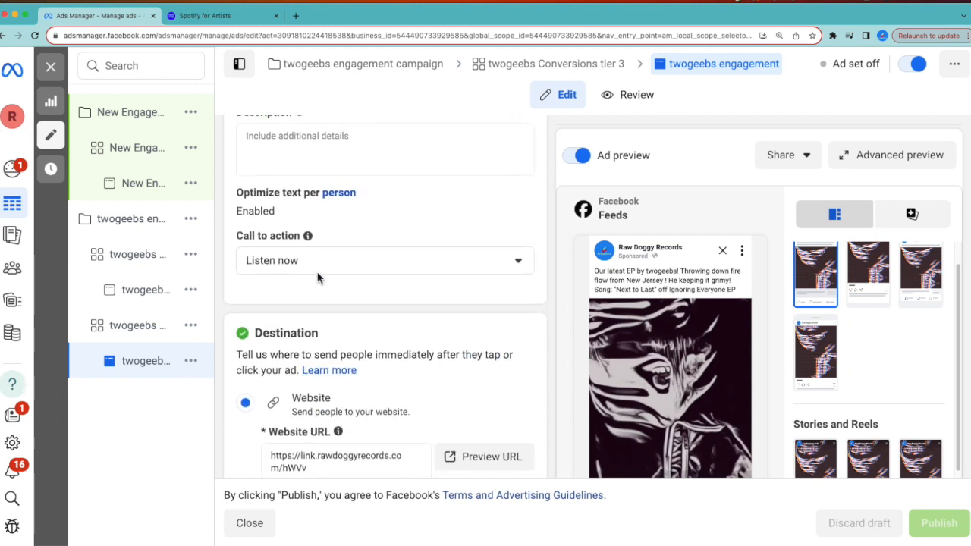
{"action": "left_click_drag", "start_coordinate": [235, 238], "coordinate": [336, 245]}
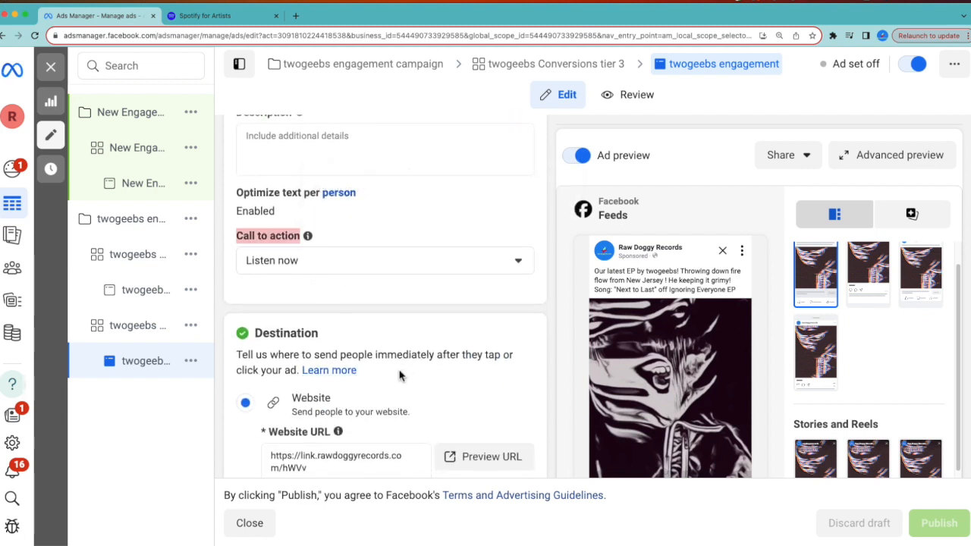
{"action": "scroll", "coordinate": [403, 371], "scroll_direction": "down", "scroll_amount": 3}
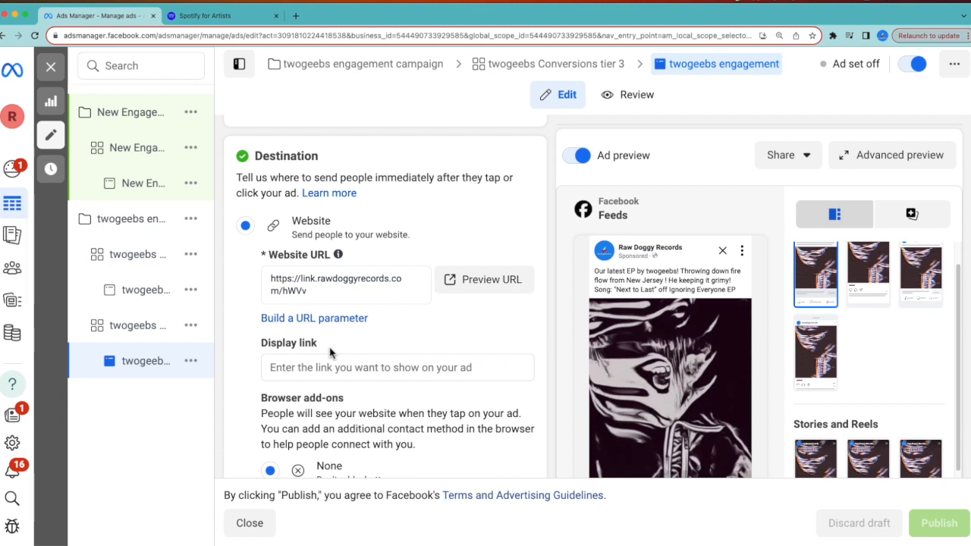
{"action": "left_click_drag", "start_coordinate": [353, 296], "coordinate": [264, 284]}
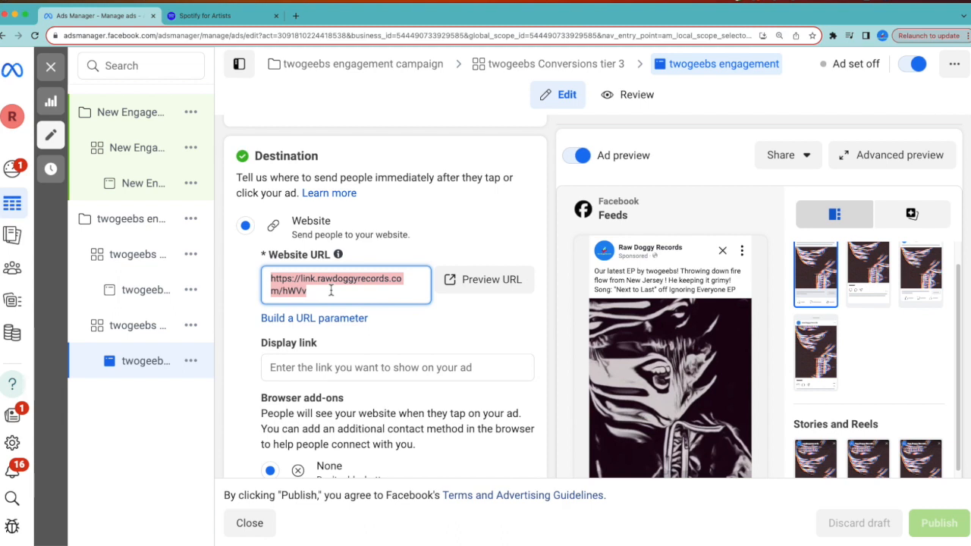
{"action": "left_click", "coordinate": [465, 280]}
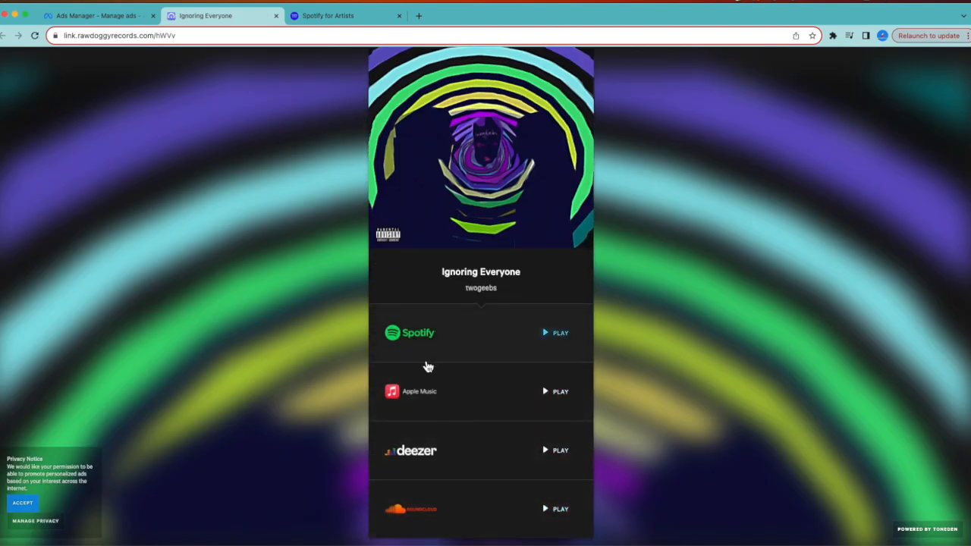
{"action": "left_click", "coordinate": [103, 17]}
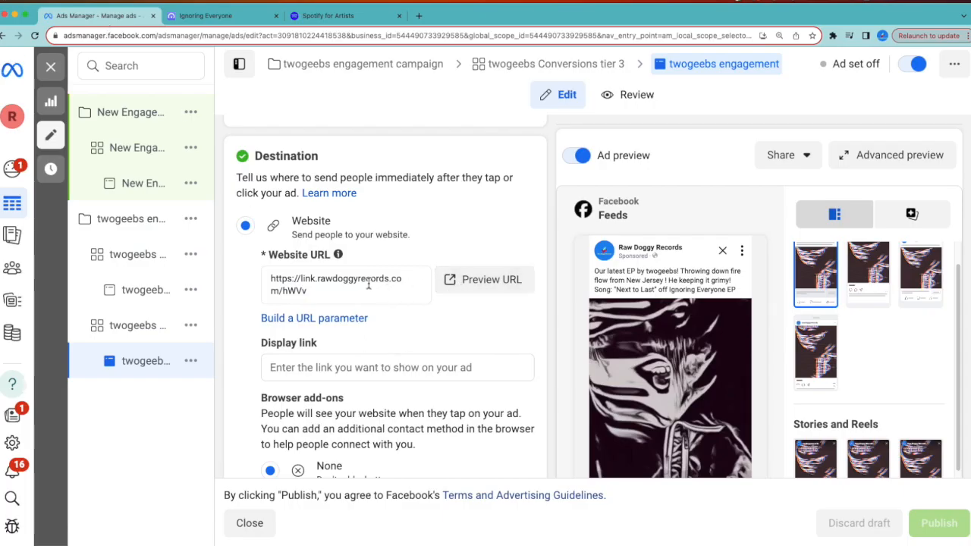
{"action": "scroll", "coordinate": [477, 364], "scroll_direction": "down", "scroll_amount": 3}
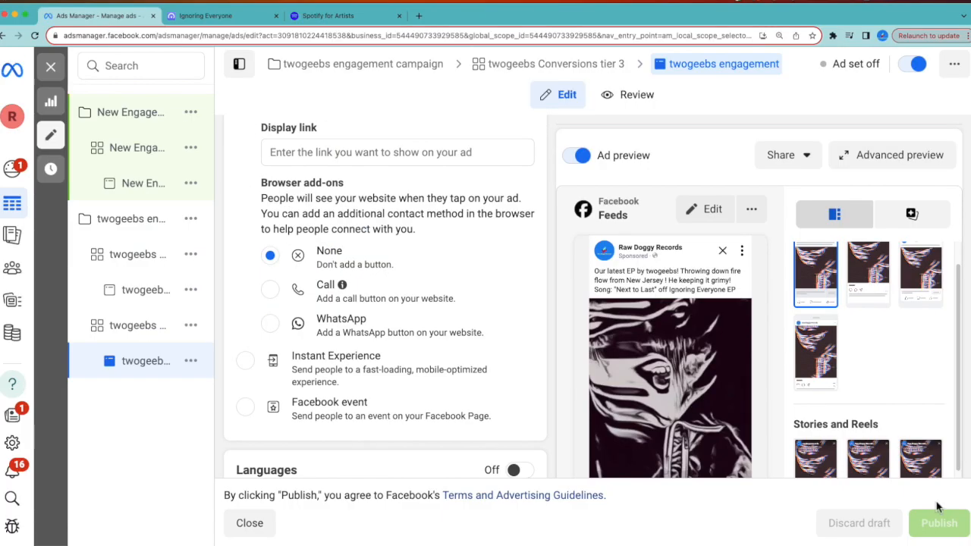